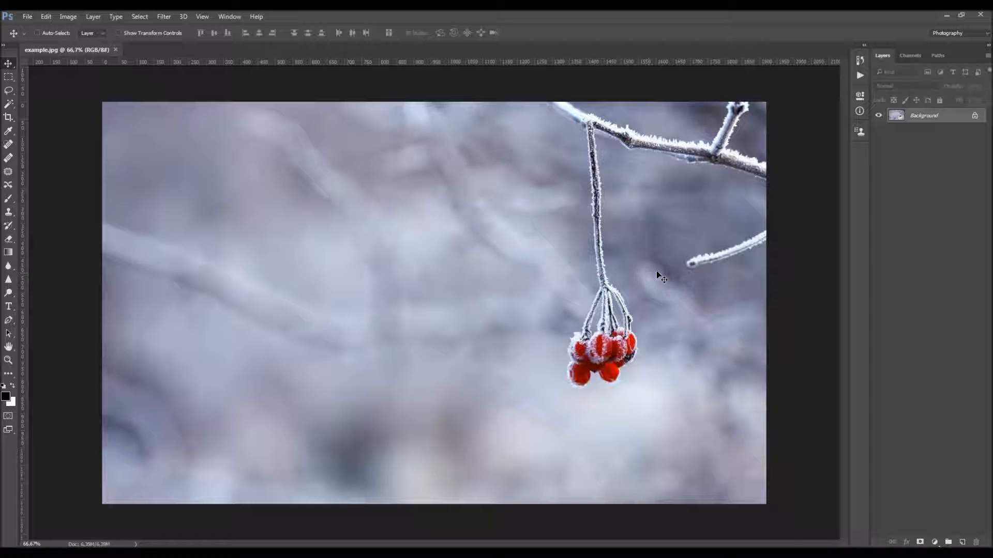
Check the photo's pixel dimensions and resolution in the Image Size dialog and close it without changes
{"action": "left_click", "coordinate": [67, 17]}
{"action": "mouse_move", "coordinate": [116, 29]}
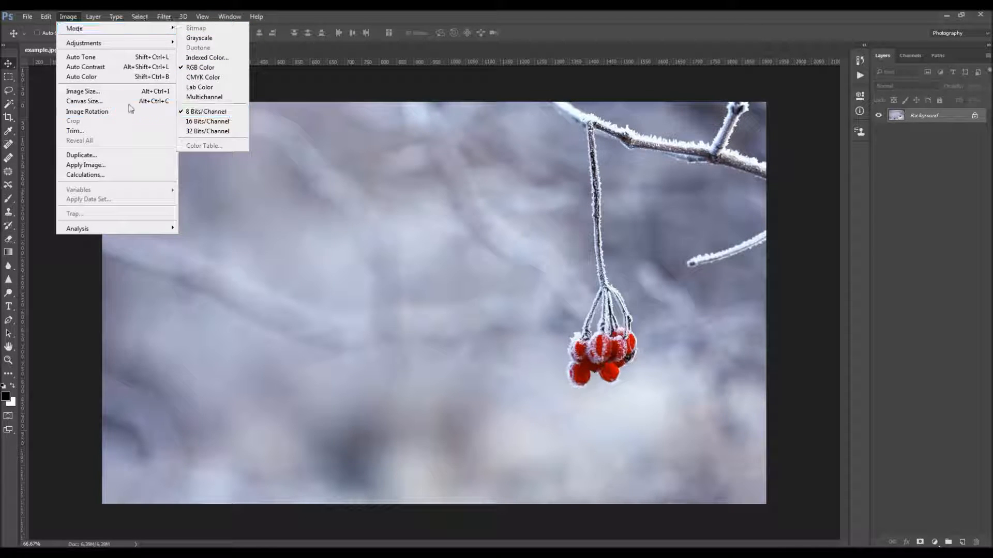
{"action": "left_click", "coordinate": [83, 91]}
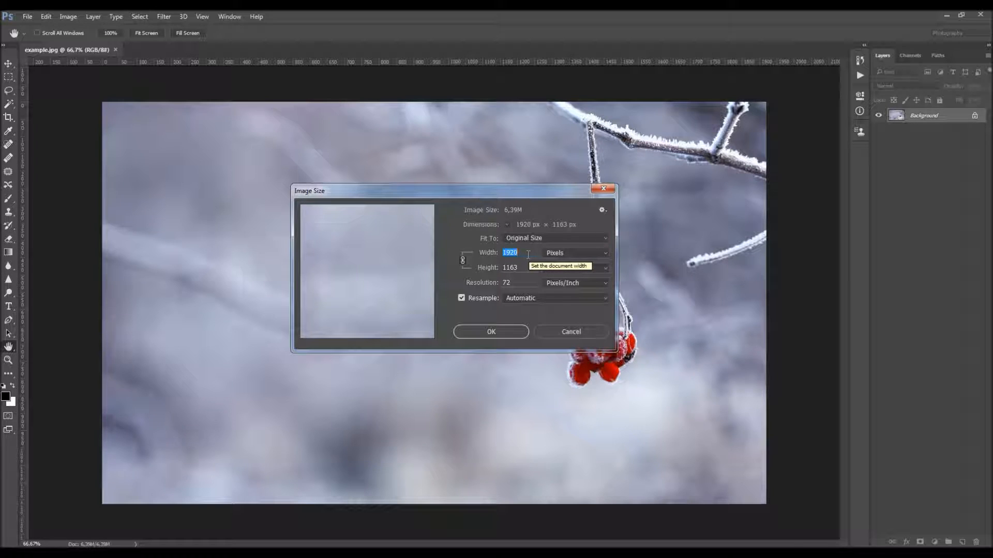
{"action": "left_click", "coordinate": [603, 189]}
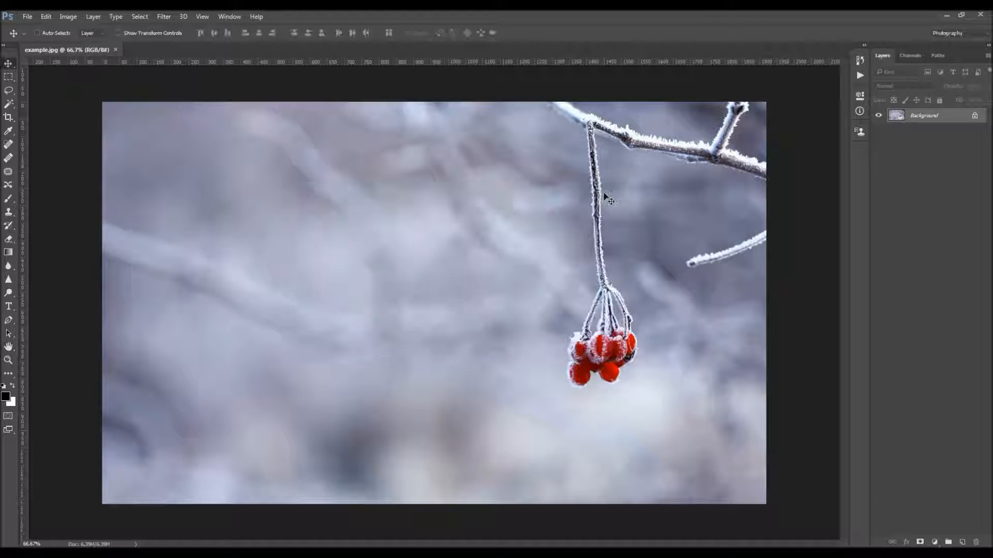
Load the Winter action set from the Winter Photoshop Action folder and enlarge the actions list to show the whole set
{"action": "left_click", "coordinate": [230, 16]}
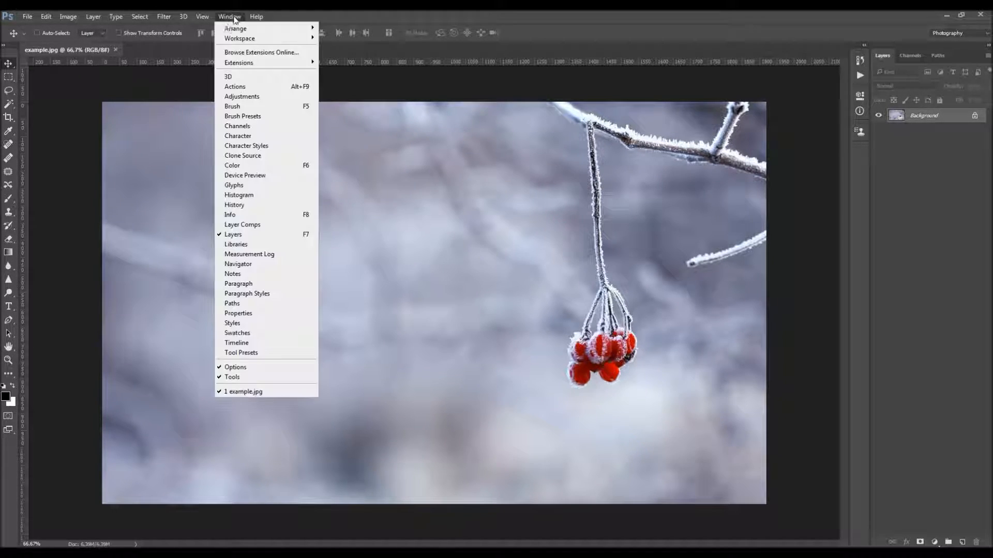
{"action": "left_click", "coordinate": [266, 89]}
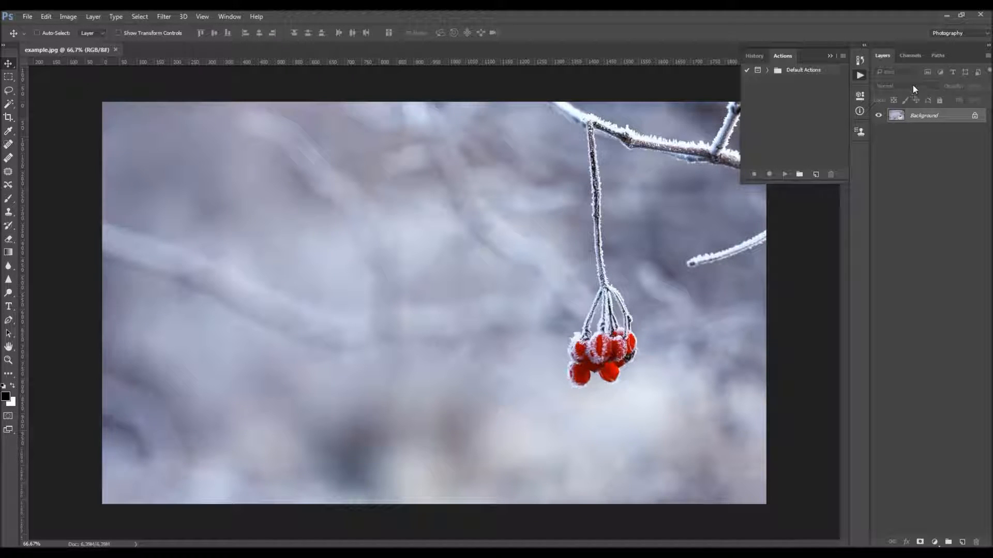
{"action": "left_click", "coordinate": [843, 55]}
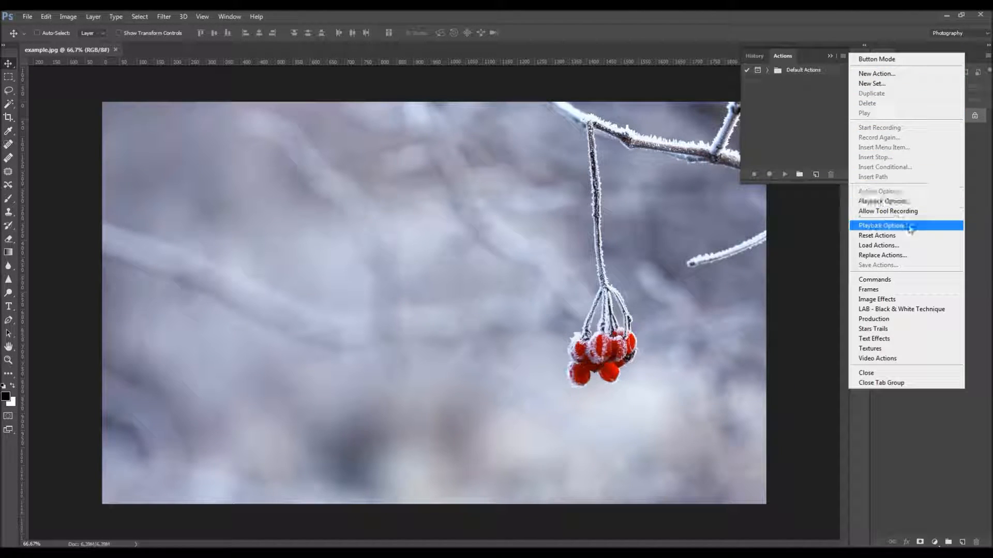
{"action": "left_click", "coordinate": [876, 246]}
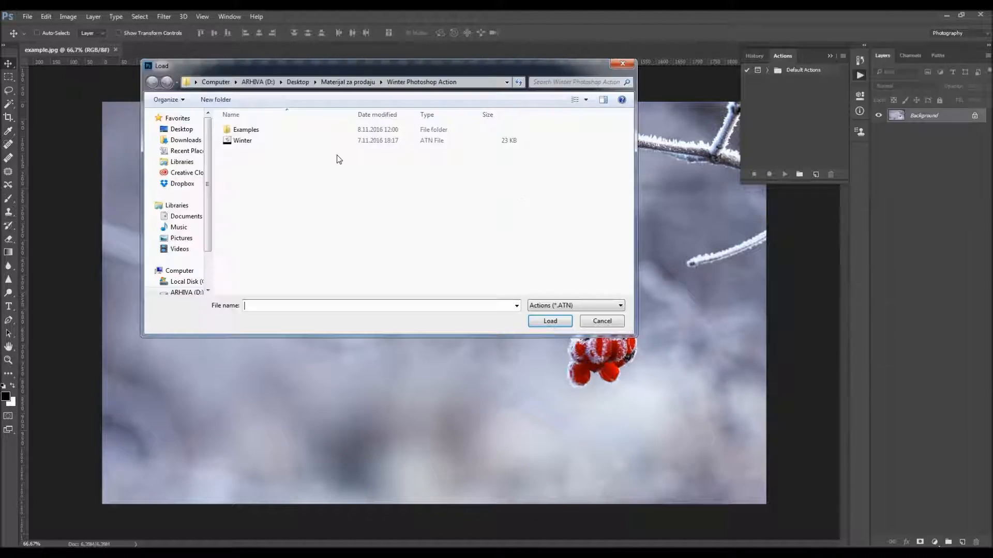
{"action": "left_click", "coordinate": [248, 140]}
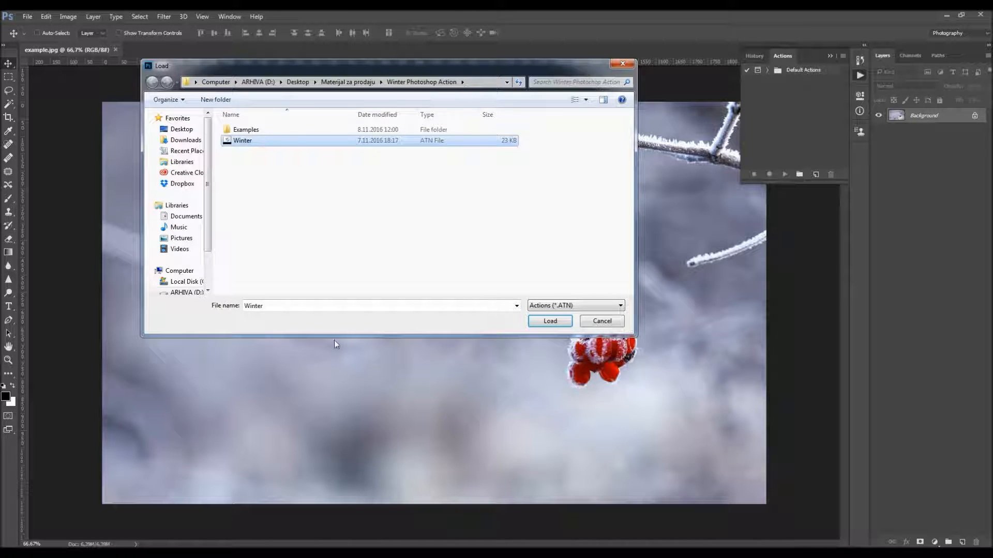
{"action": "left_click", "coordinate": [550, 321]}
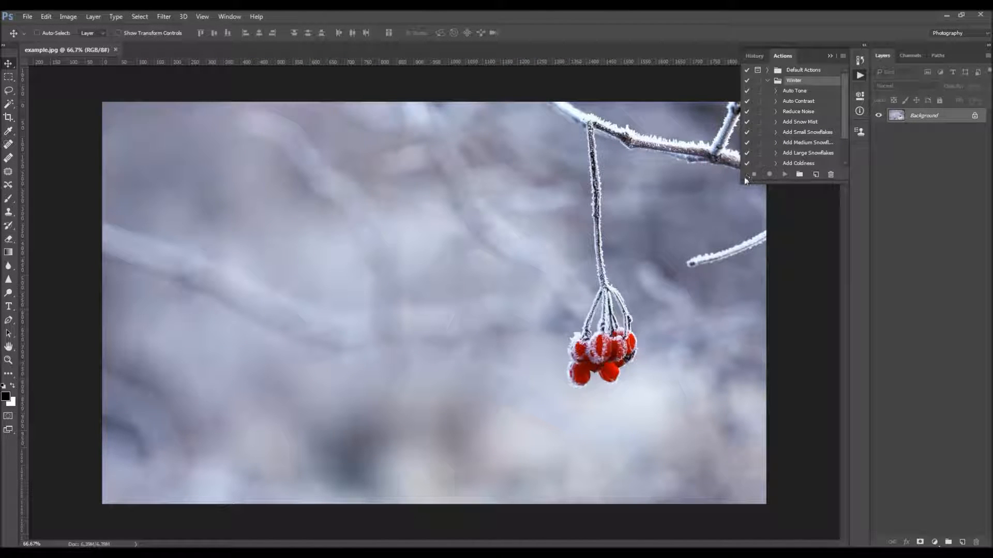
{"action": "left_click_drag", "start_coordinate": [740, 181], "coordinate": [701, 283]}
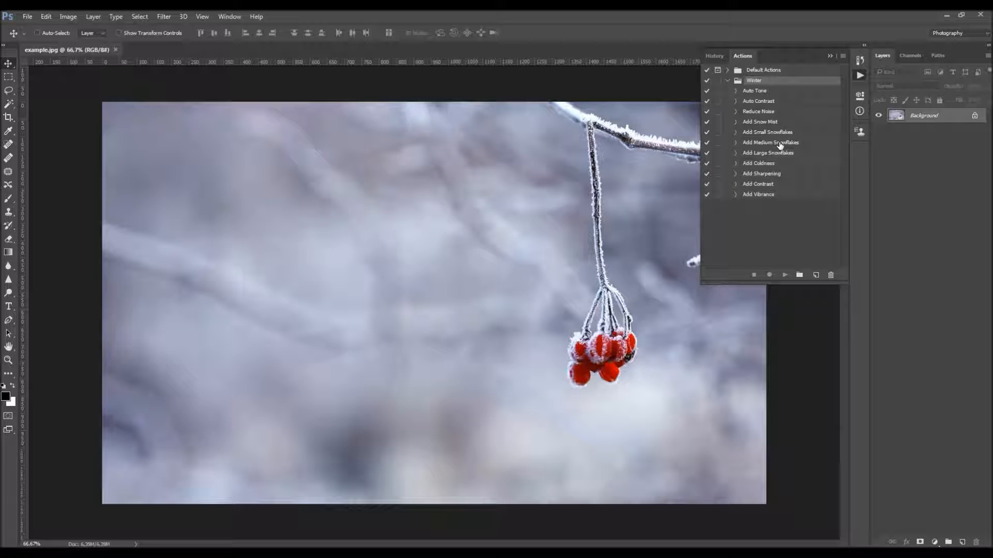
{"action": "left_click", "coordinate": [765, 92]}
{"action": "left_click", "coordinate": [768, 103]}
{"action": "left_click", "coordinate": [770, 135]}
{"action": "left_click", "coordinate": [775, 165]}
{"action": "left_click", "coordinate": [767, 100]}
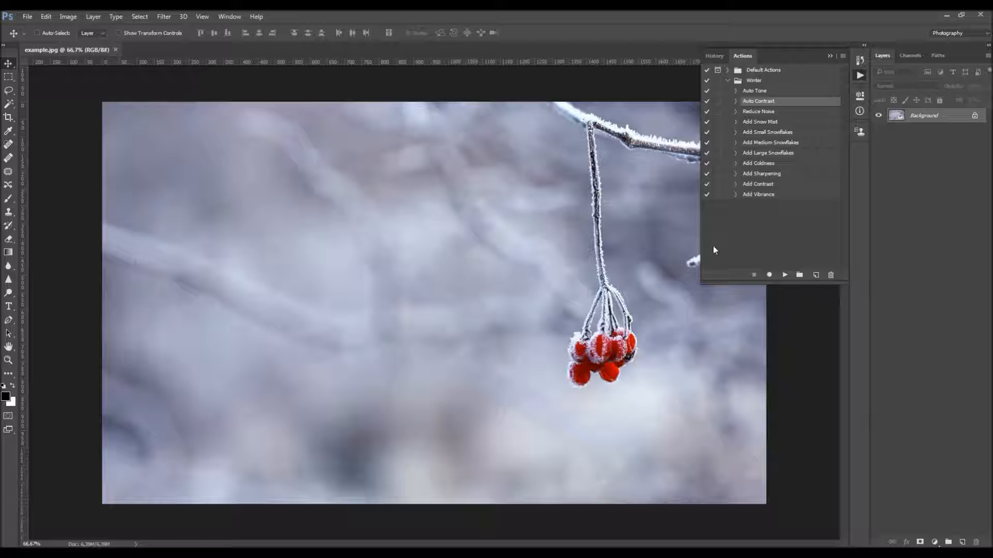
Run the Auto Tone action from the Winter set on the photo
{"action": "left_click", "coordinate": [766, 92]}
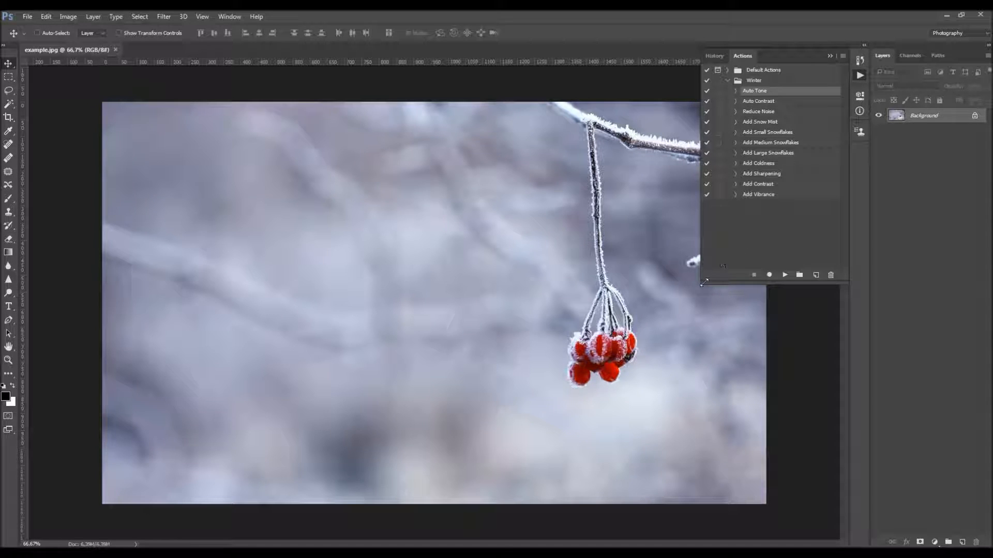
{"action": "left_click_drag", "start_coordinate": [704, 282], "coordinate": [723, 295]}
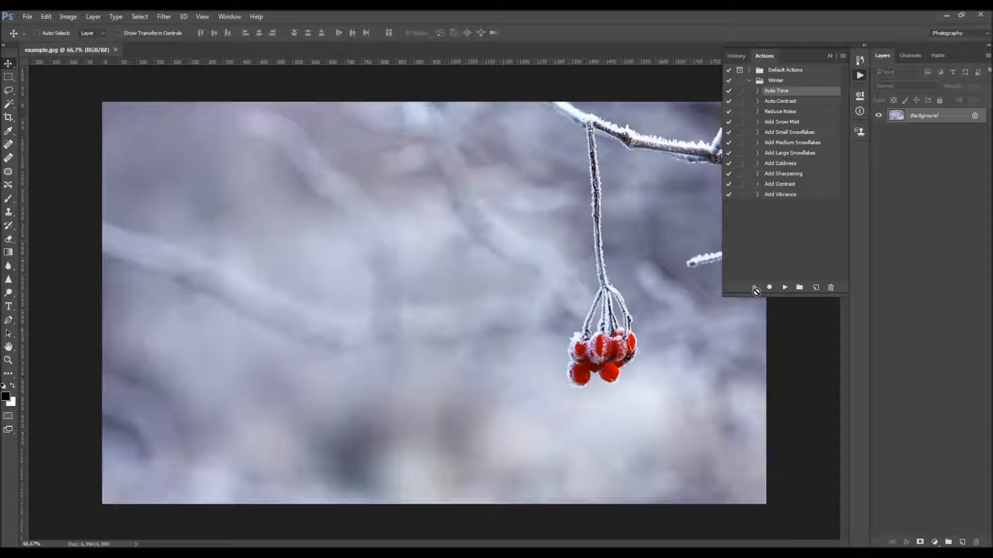
{"action": "left_click", "coordinate": [784, 287]}
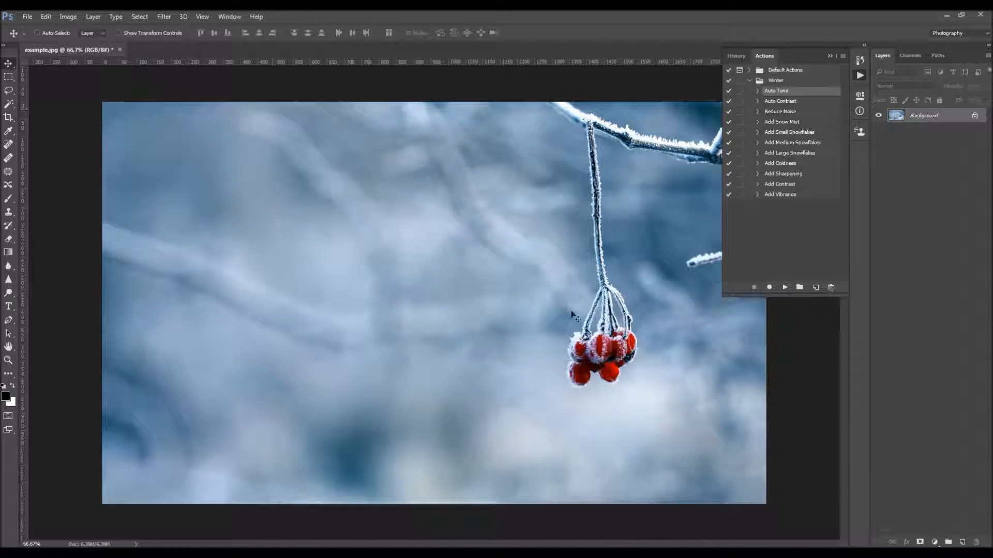
Run the Reduce Noise action from the Winter set on the photo
{"action": "left_click", "coordinate": [787, 102]}
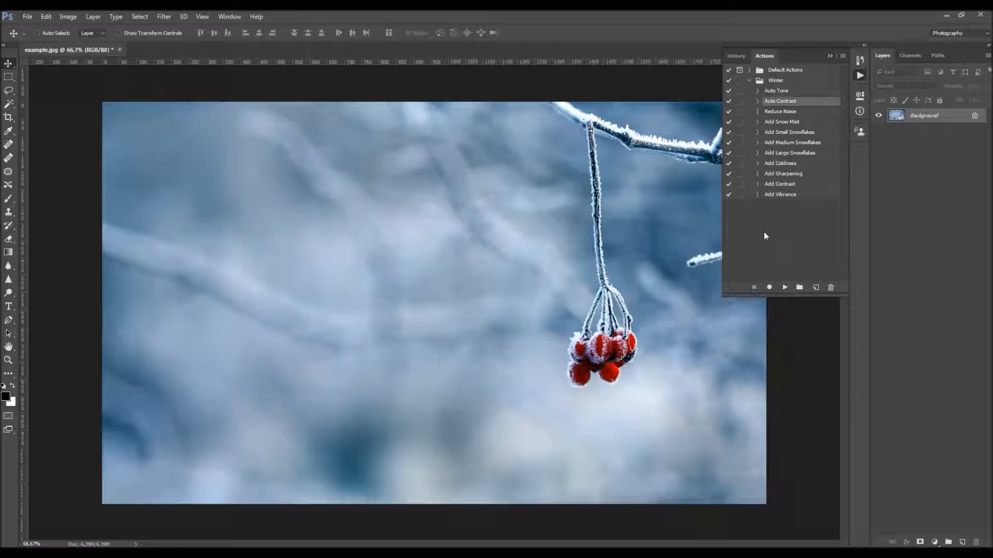
{"action": "left_click", "coordinate": [779, 112]}
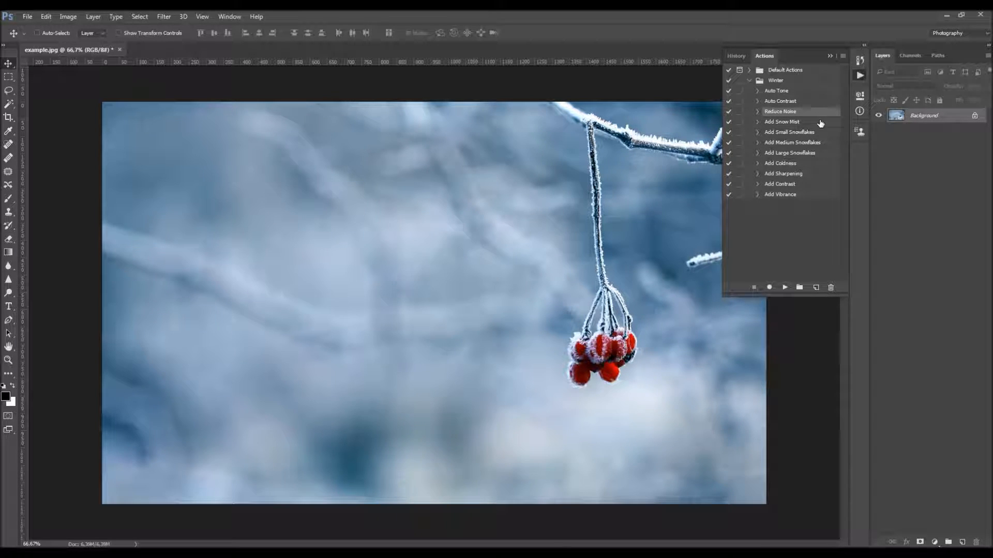
{"action": "left_click", "coordinate": [796, 100]}
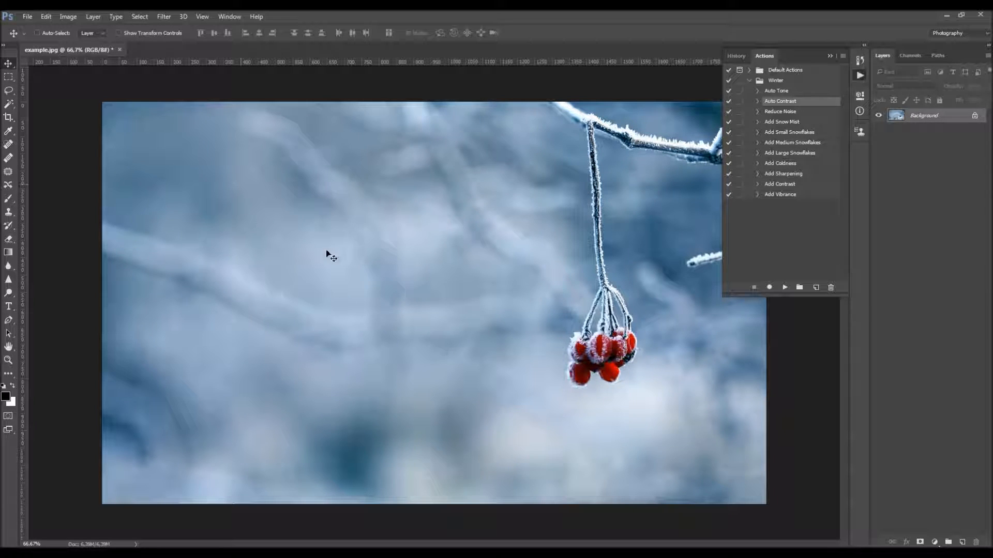
{"action": "left_click", "coordinate": [783, 112]}
{"action": "left_click", "coordinate": [785, 287]}
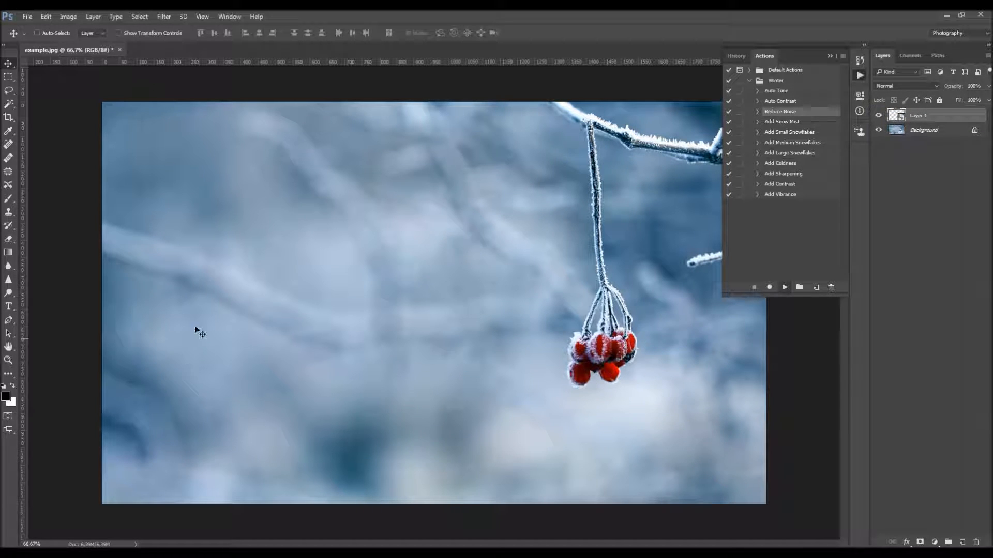
Compare the blurred background close up with and without the Reduce Noise layer
{"action": "key", "text": "z"}
{"action": "left_click_drag", "start_coordinate": [462, 190], "coordinate": [511, 219]}
{"action": "key", "text": "v"}
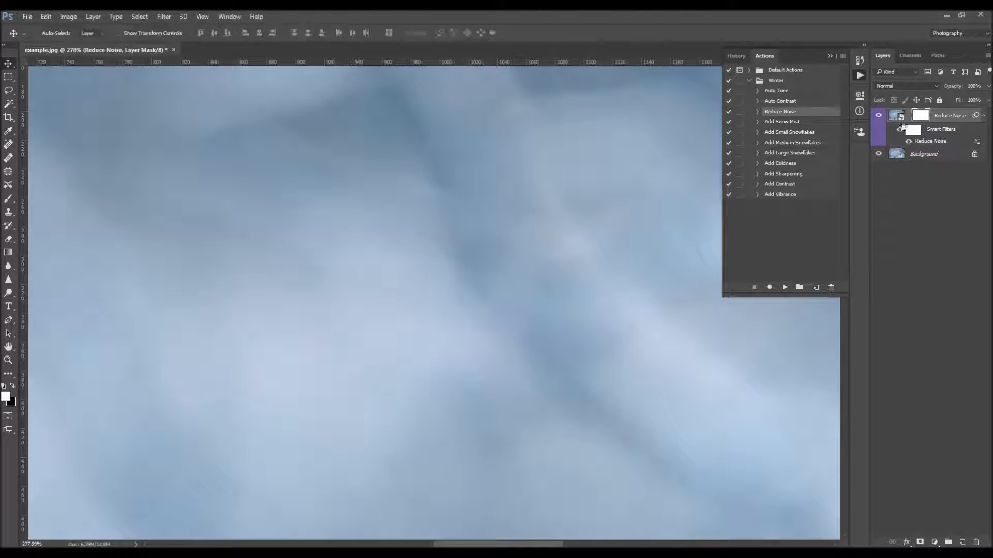
{"action": "left_click", "coordinate": [878, 116]}
{"action": "left_click", "coordinate": [879, 116]}
{"action": "left_click", "coordinate": [878, 117]}
{"action": "left_click", "coordinate": [878, 116]}
{"action": "left_click", "coordinate": [878, 117]}
{"action": "left_click", "coordinate": [879, 116]}
{"action": "key", "text": "z"}
{"action": "left_click_drag", "start_coordinate": [486, 231], "coordinate": [415, 177]}
{"action": "key", "text": "v"}
Try other strength, color noise and sharpening values in the Reduce Noise smart filter and discard them
{"action": "double_click", "coordinate": [944, 144]}
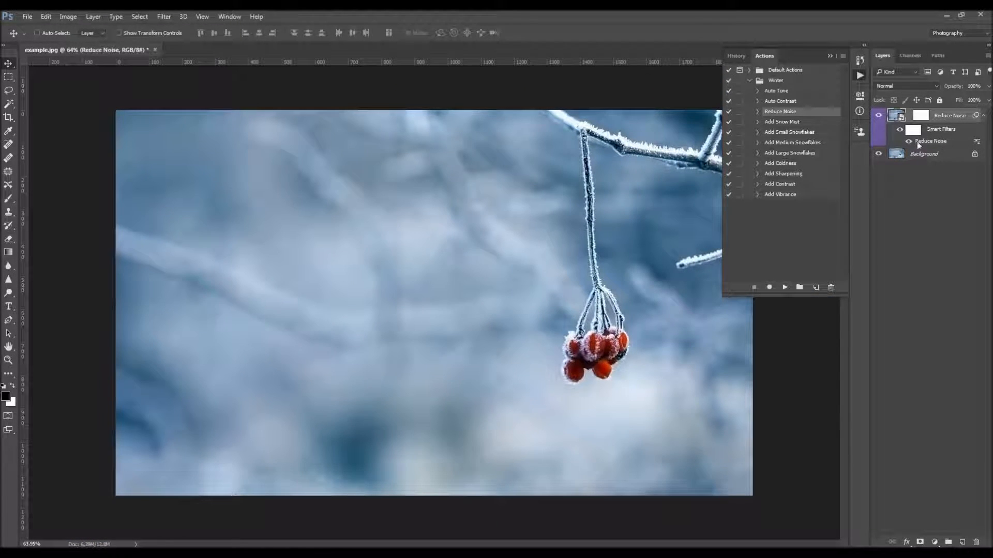
{"action": "left_click_drag", "start_coordinate": [519, 86], "coordinate": [503, 178]}
{"action": "left_click", "coordinate": [378, 478]}
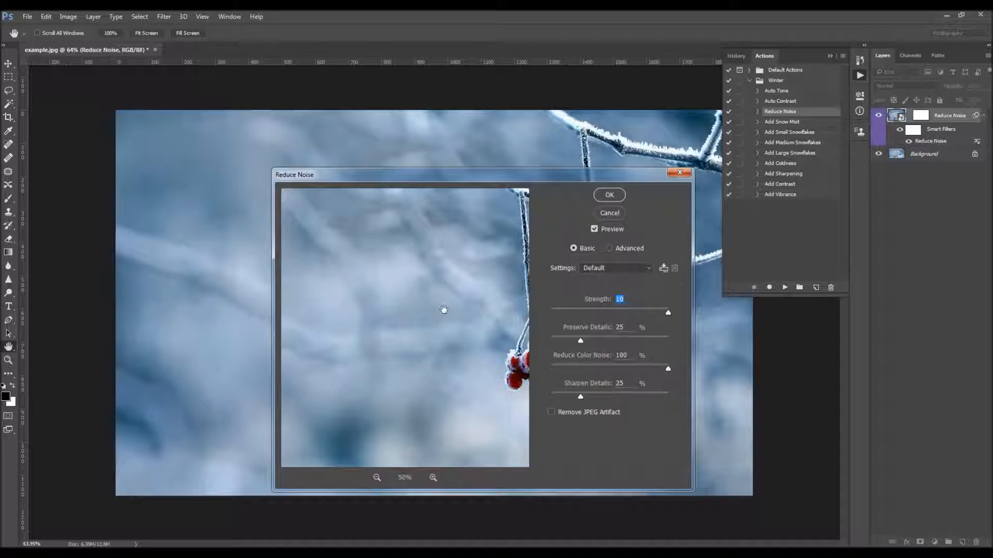
{"action": "left_click_drag", "start_coordinate": [432, 326], "coordinate": [343, 272]}
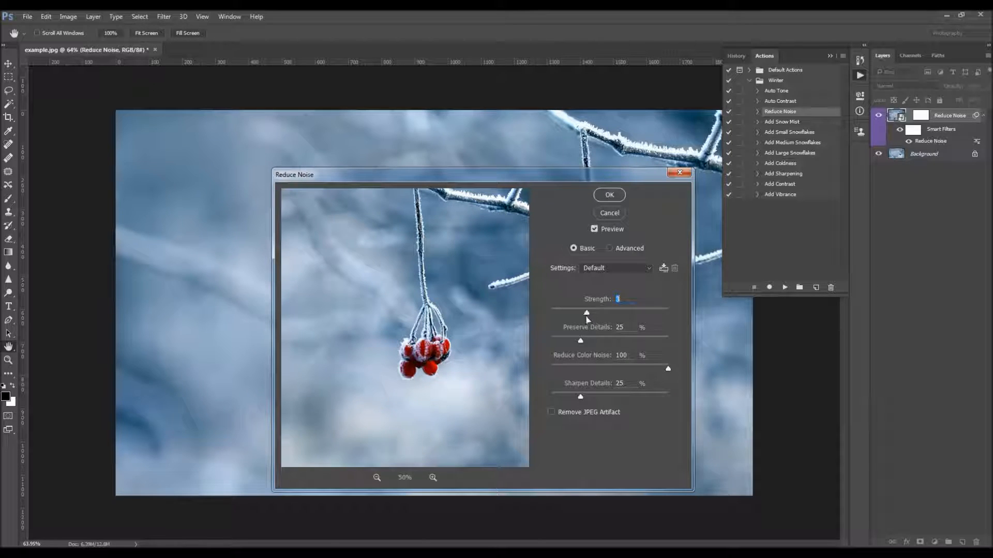
{"action": "left_click", "coordinate": [579, 367]}
{"action": "left_click_drag", "start_coordinate": [623, 395], "coordinate": [581, 401]}
{"action": "mouse_move", "coordinate": [585, 315]}
{"action": "left_mouse_down"}
{"action": "mouse_move", "coordinate": [558, 313]}
{"action": "mouse_move", "coordinate": [590, 314]}
{"action": "left_mouse_up"}
{"action": "left_click", "coordinate": [613, 215]}
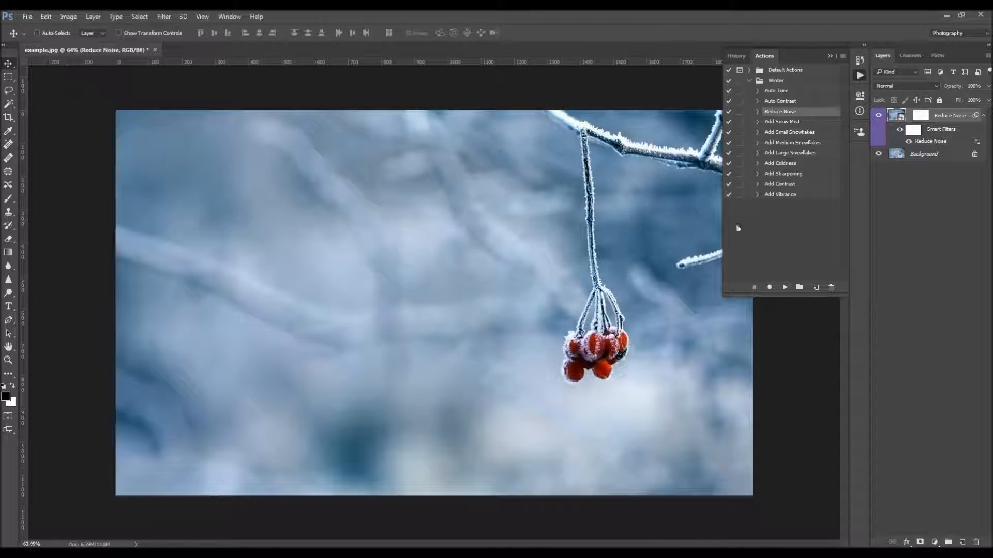
Run the Add Snow Mist action and compare the photo with and without the Snow Mist layer
{"action": "left_click", "coordinate": [789, 122]}
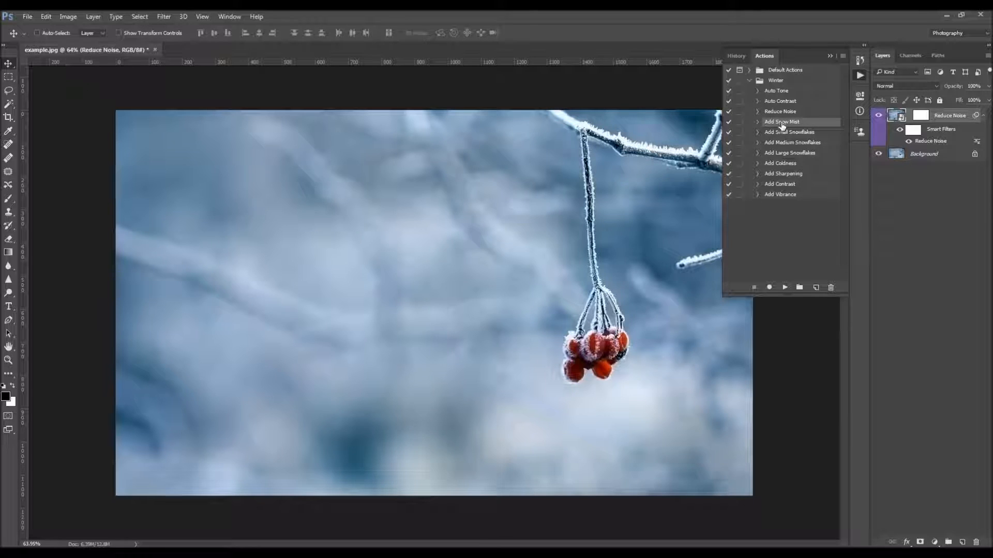
{"action": "left_click", "coordinate": [784, 288]}
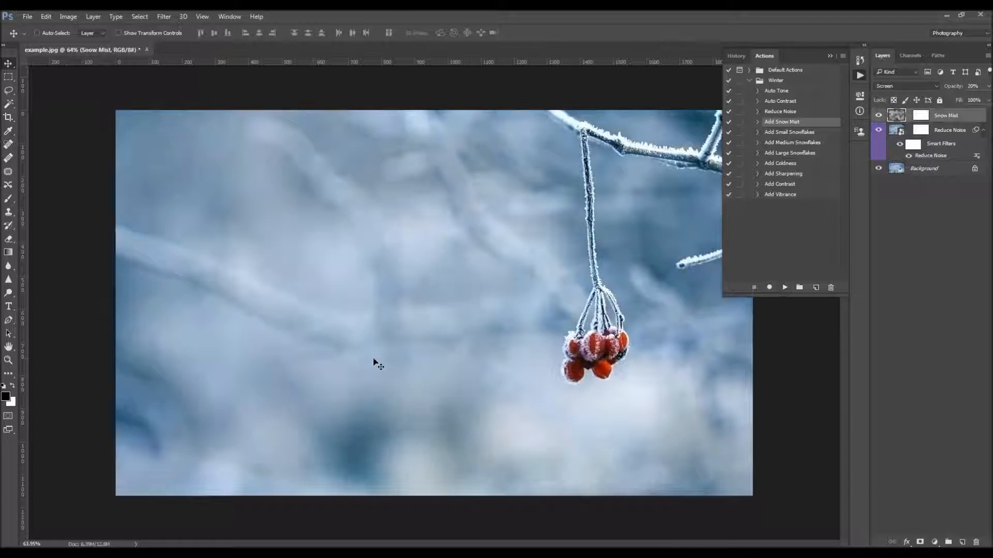
{"action": "left_click", "coordinate": [877, 115]}
{"action": "left_click", "coordinate": [878, 115]}
{"action": "left_click", "coordinate": [877, 115]}
{"action": "left_click", "coordinate": [877, 115]}
Try a stronger mist and set the Snow Mist layer's opacity to 11%
{"action": "left_click", "coordinate": [973, 86]}
{"action": "type", "text": "100"}
{"action": "key", "text": "Return"}
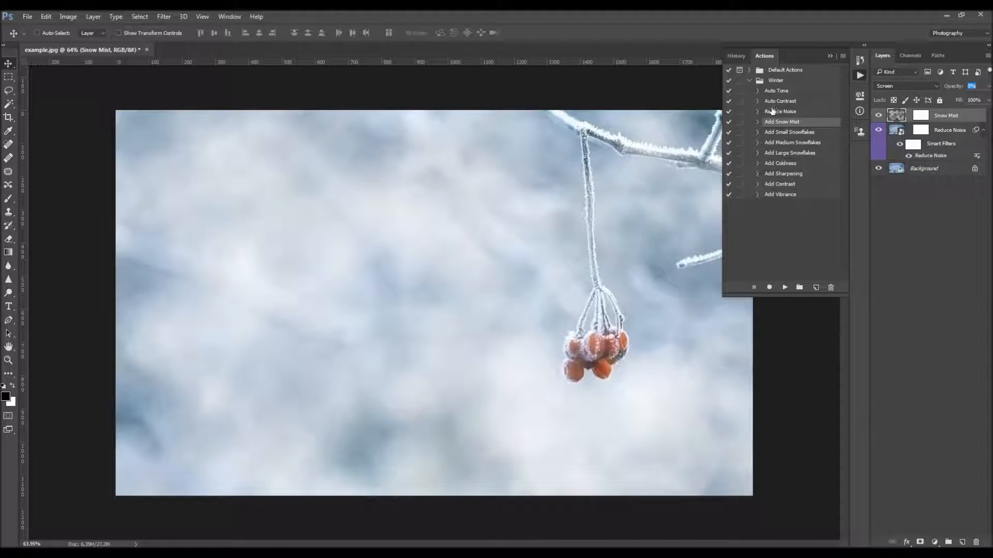
{"action": "type", "text": "40"}
{"action": "key", "text": "Return"}
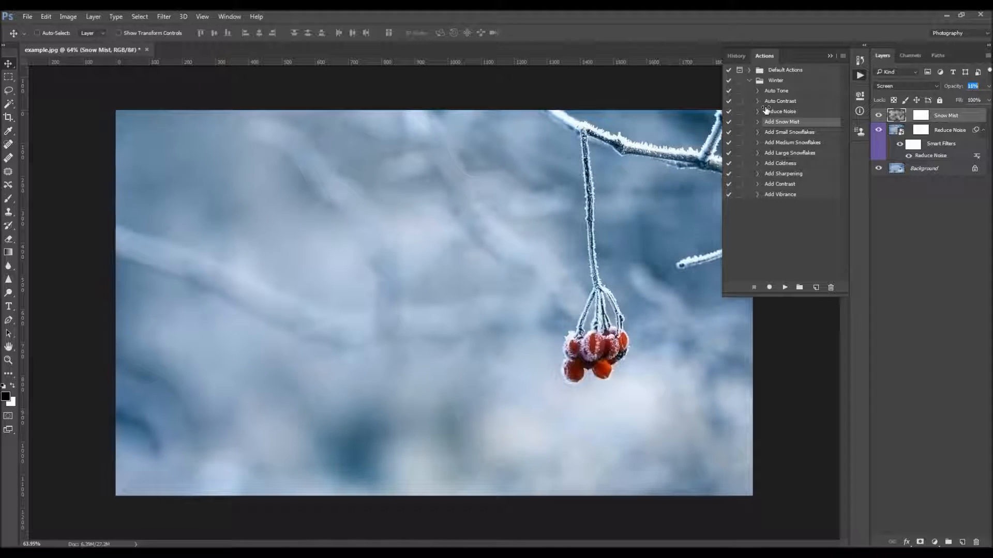
Try painting black on the Snow Mist layer mask across the photo with a soft round 500 px brush, and undo the stroke
{"action": "left_click", "coordinate": [920, 115]}
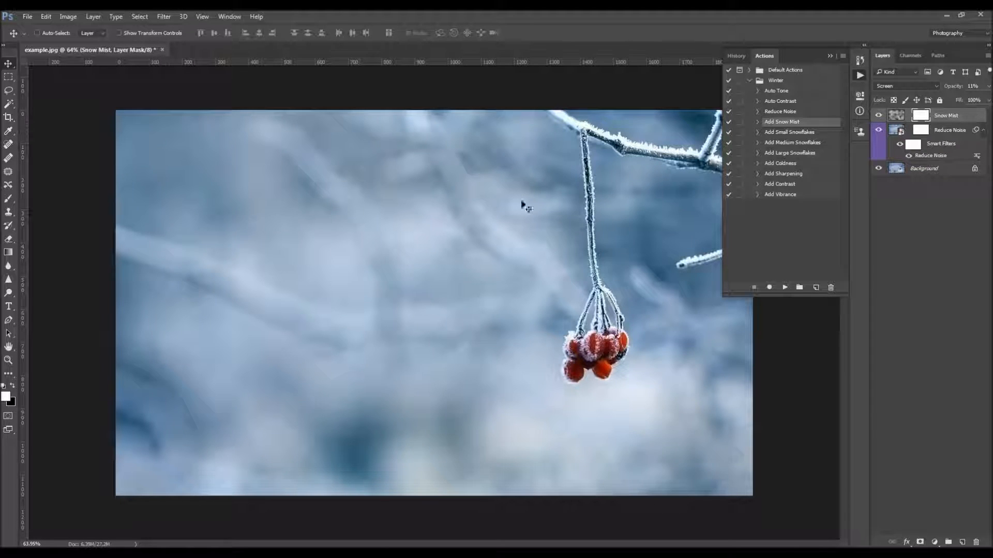
{"action": "left_click_drag", "start_coordinate": [721, 106], "coordinate": [757, 108]}
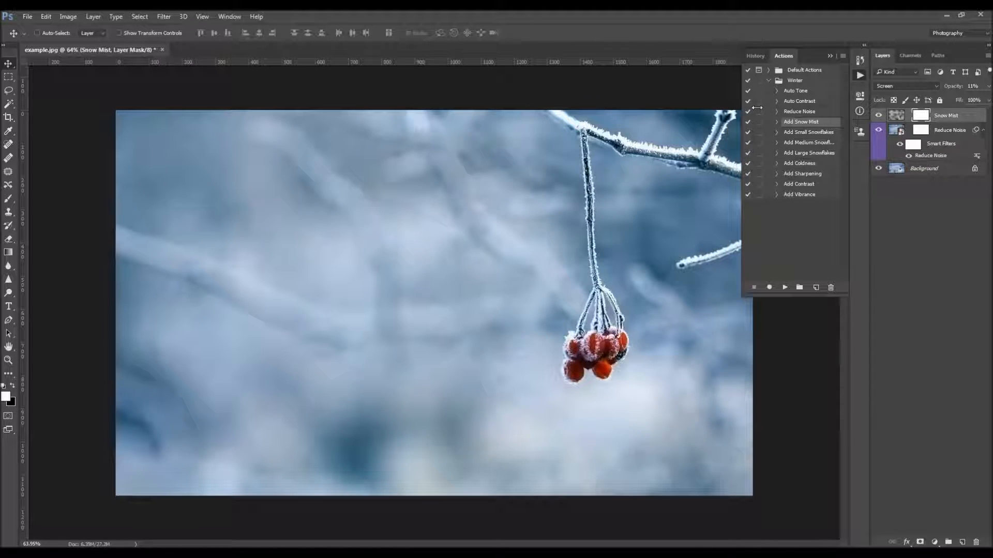
{"action": "key", "text": "b"}
{"action": "right_click", "coordinate": [282, 238]}
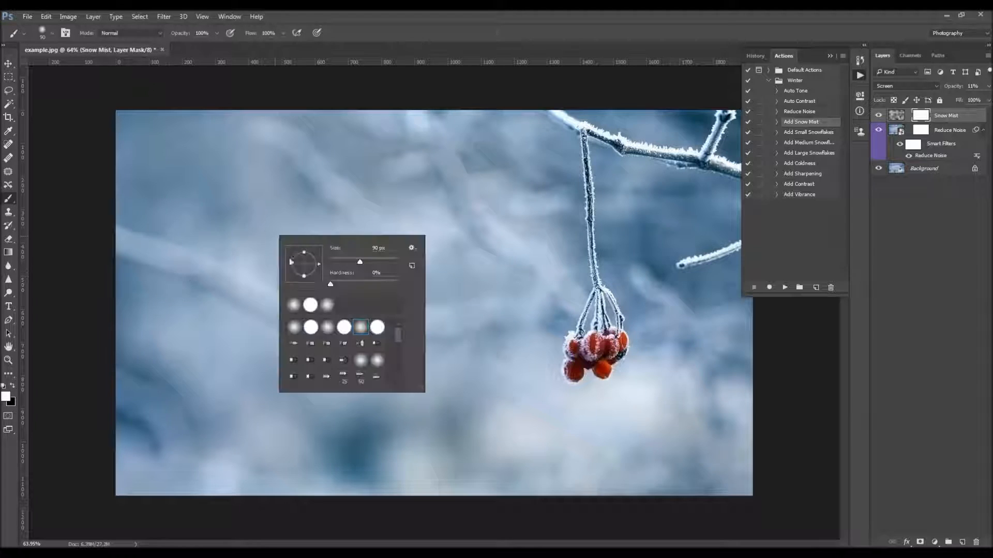
{"action": "left_click", "coordinate": [360, 328]}
{"action": "double_click", "coordinate": [361, 327]}
{"action": "key", "text": "bracketright"}
{"action": "key", "text": "bracketright"}
{"action": "key", "text": "bracketright"}
{"action": "key", "text": "bracketright"}
{"action": "key", "text": "bracketright"}
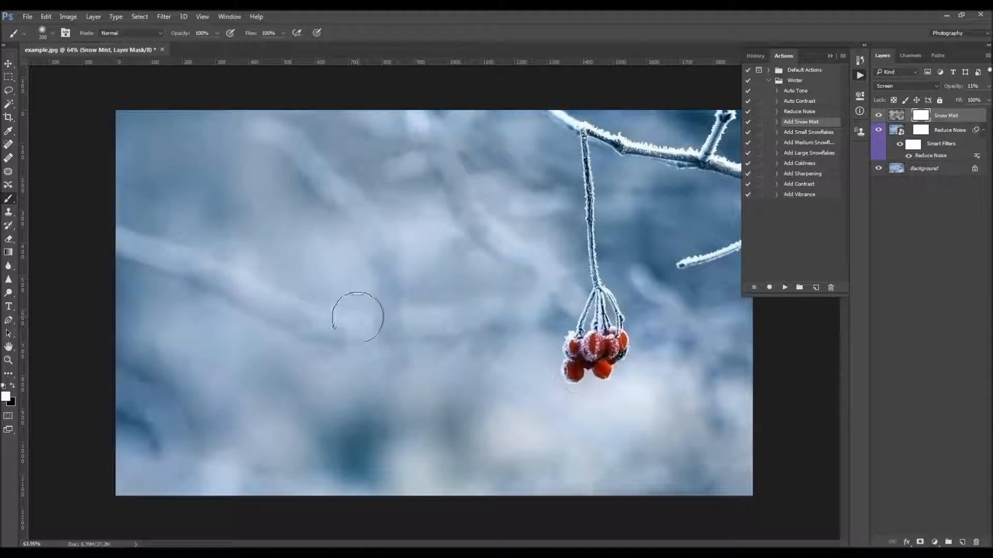
{"action": "key", "text": "bracketright"}
{"action": "key", "text": "bracketright"}
{"action": "key", "text": "bracketright"}
{"action": "key", "text": "bracketright"}
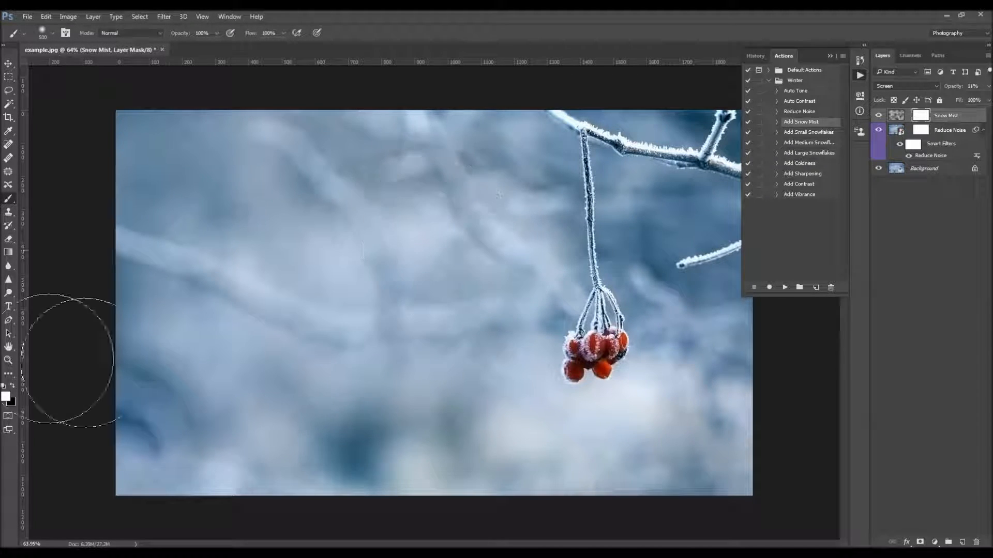
{"action": "key", "text": "x"}
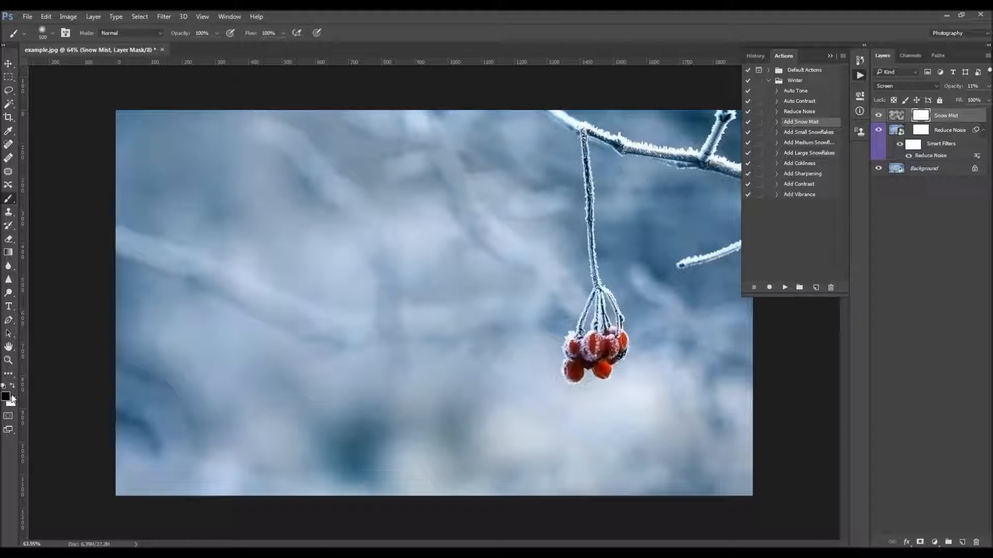
{"action": "mouse_move", "coordinate": [315, 189]}
{"action": "left_mouse_down"}
{"action": "mouse_move", "coordinate": [342, 162]}
{"action": "mouse_move", "coordinate": [264, 178]}
{"action": "mouse_move", "coordinate": [277, 189]}
{"action": "mouse_move", "coordinate": [431, 215]}
{"action": "mouse_move", "coordinate": [499, 289]}
{"action": "mouse_move", "coordinate": [581, 286]}
{"action": "mouse_move", "coordinate": [597, 378]}
{"action": "mouse_move", "coordinate": [721, 112]}
{"action": "mouse_move", "coordinate": [597, 380]}
{"action": "mouse_move", "coordinate": [322, 350]}
{"action": "mouse_move", "coordinate": [493, 426]}
{"action": "mouse_move", "coordinate": [697, 365]}
{"action": "left_mouse_up"}
{"action": "key", "text": "ctrl+z"}
{"action": "key", "text": "v"}
Widen the list of Winter actions and run the Add Small Snowflakes action on the photo
{"action": "left_click", "coordinate": [808, 133]}
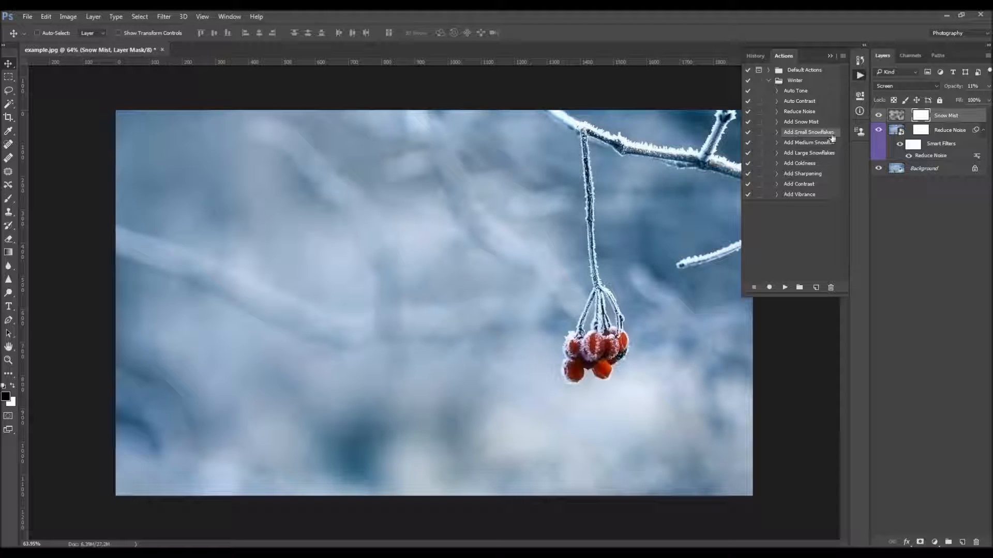
{"action": "left_click", "coordinate": [809, 153]}
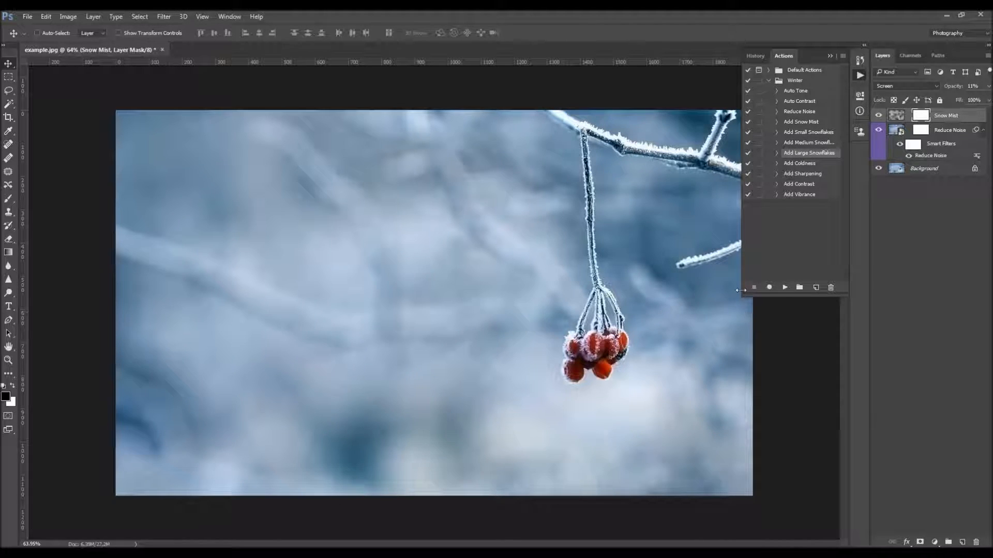
{"action": "left_click_drag", "start_coordinate": [743, 295], "coordinate": [738, 301]}
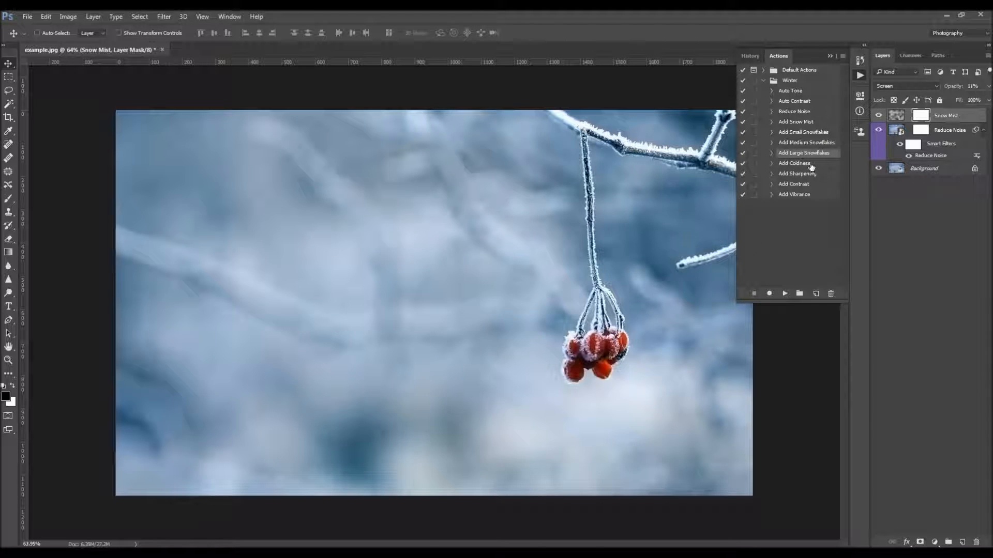
{"action": "left_click", "coordinate": [804, 134]}
{"action": "left_click", "coordinate": [785, 293]}
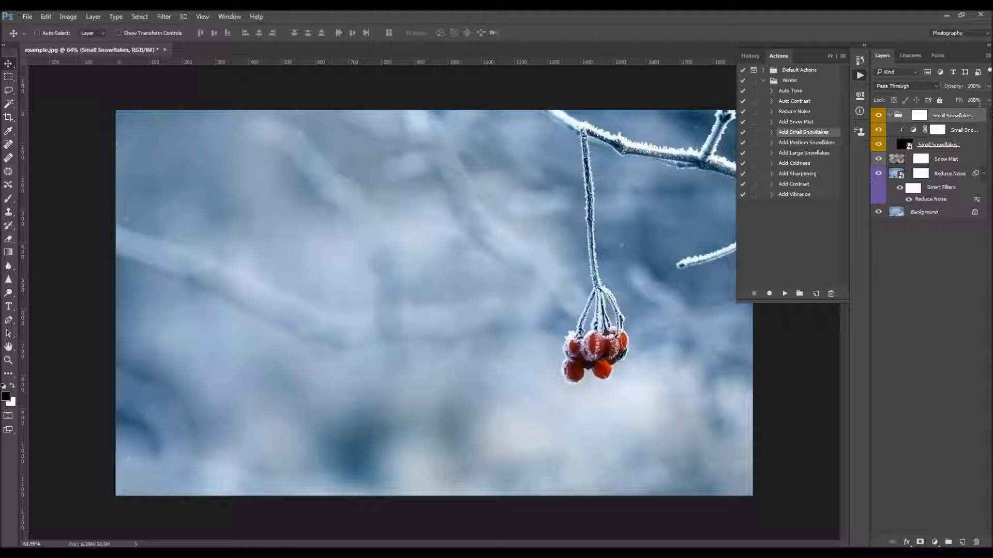
Compare the photo with and without the Small Snowflakes layer inside the new group
{"action": "left_click", "coordinate": [953, 131]}
{"action": "left_click", "coordinate": [939, 145]}
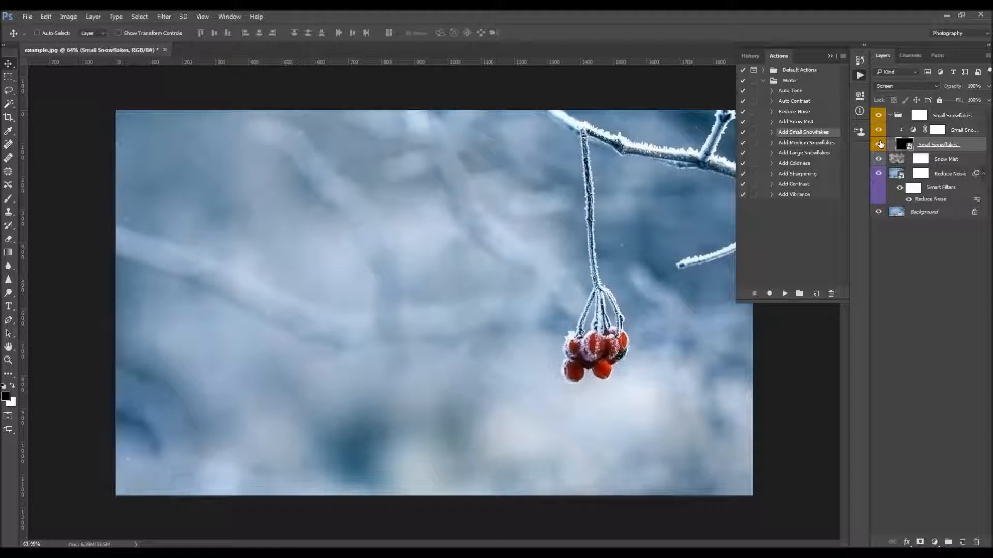
{"action": "left_click", "coordinate": [879, 145]}
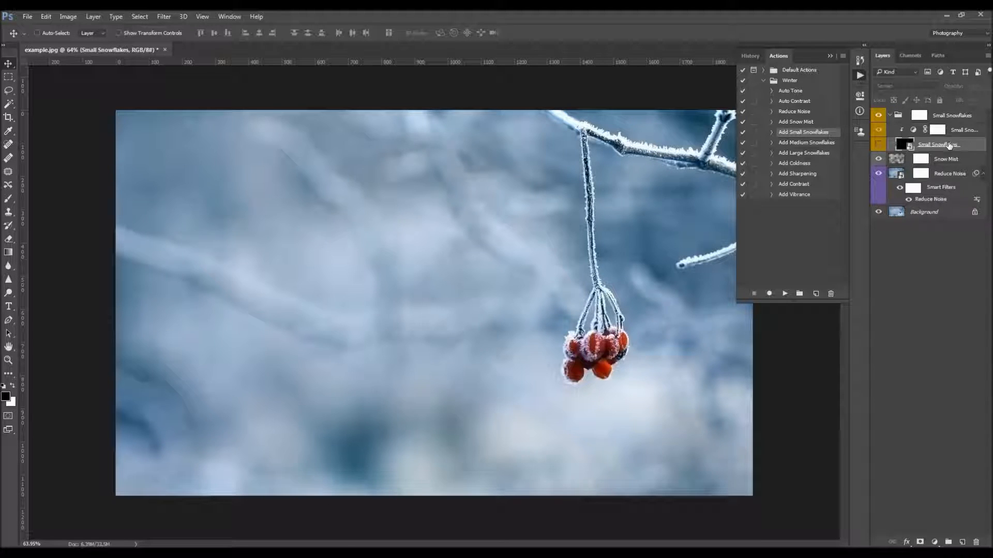
{"action": "left_click", "coordinate": [878, 144]}
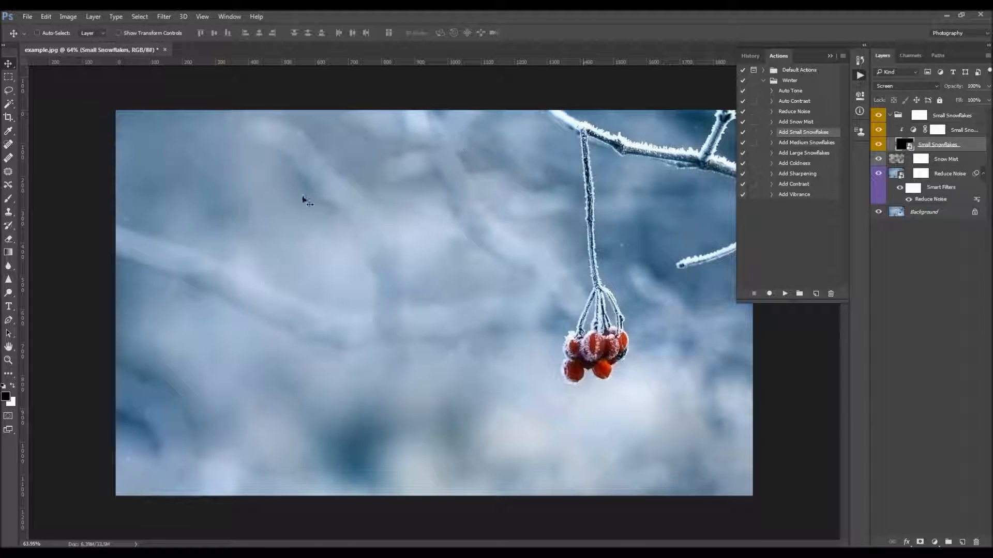
{"action": "left_click", "coordinate": [879, 145]}
{"action": "left_click", "coordinate": [880, 146]}
Compare the photo with and without the Small Snowflakes Brightness adjustment layer
{"action": "double_click", "coordinate": [965, 130]}
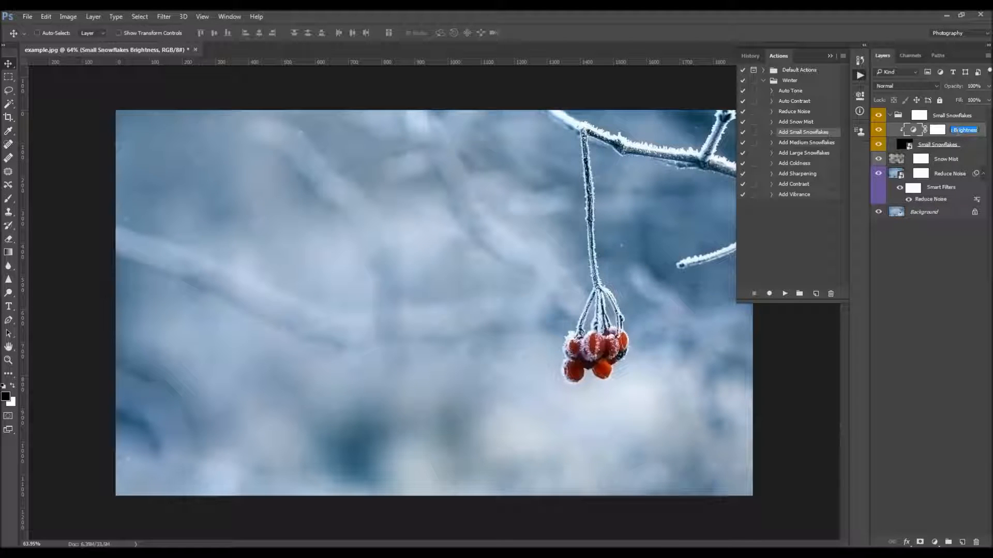
{"action": "key", "text": "Return"}
{"action": "left_click", "coordinate": [879, 131]}
{"action": "left_click", "coordinate": [879, 130]}
{"action": "left_click", "coordinate": [879, 131]}
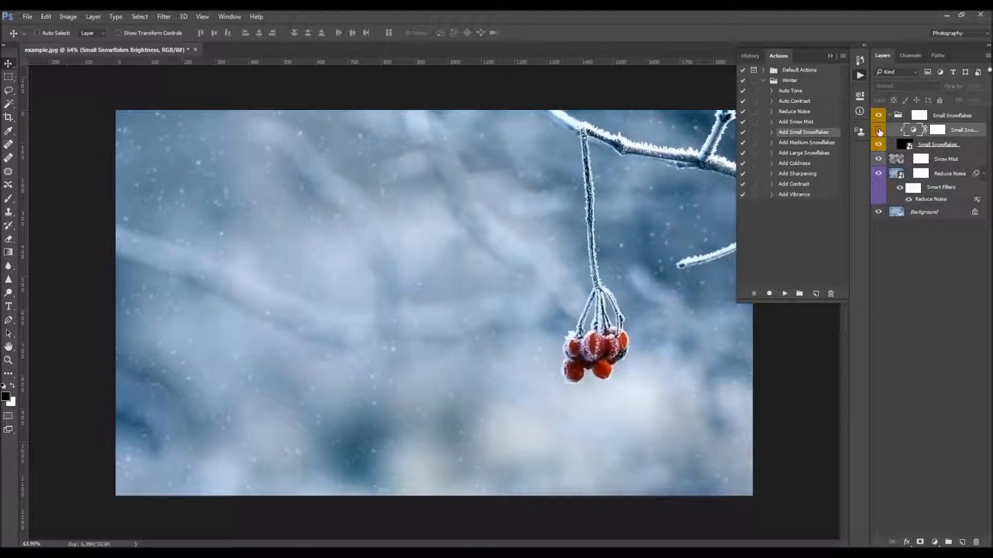
{"action": "left_click", "coordinate": [879, 131]}
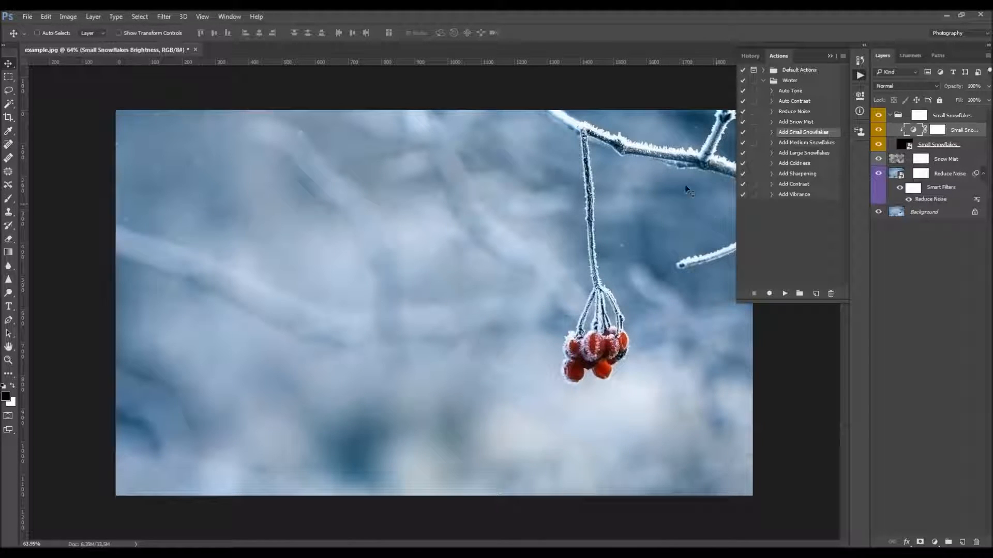
Try lower white and black input levels in the Small Snowflakes Brightness adjustment and reset them
{"action": "left_click", "coordinate": [916, 133]}
{"action": "left_click", "coordinate": [916, 131]}
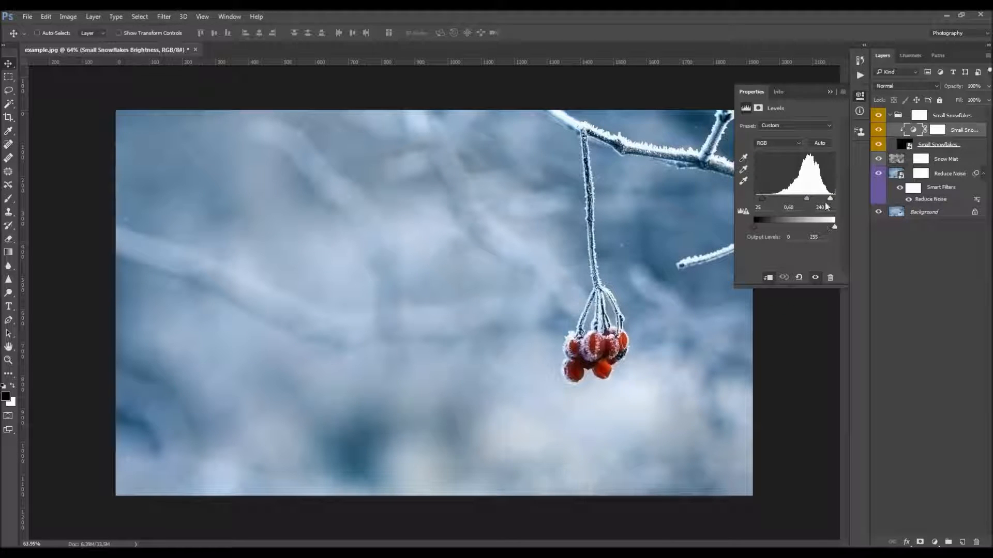
{"action": "mouse_move", "coordinate": [830, 199]}
{"action": "left_mouse_down"}
{"action": "mouse_move", "coordinate": [806, 202]}
{"action": "mouse_move", "coordinate": [824, 201]}
{"action": "left_mouse_up"}
{"action": "mouse_move", "coordinate": [761, 199]}
{"action": "left_mouse_down"}
{"action": "mouse_move", "coordinate": [746, 200]}
{"action": "mouse_move", "coordinate": [756, 200]}
{"action": "left_mouse_up"}
{"action": "left_click", "coordinate": [791, 278]}
{"action": "left_click", "coordinate": [798, 279]}
{"action": "left_click", "coordinate": [830, 92]}
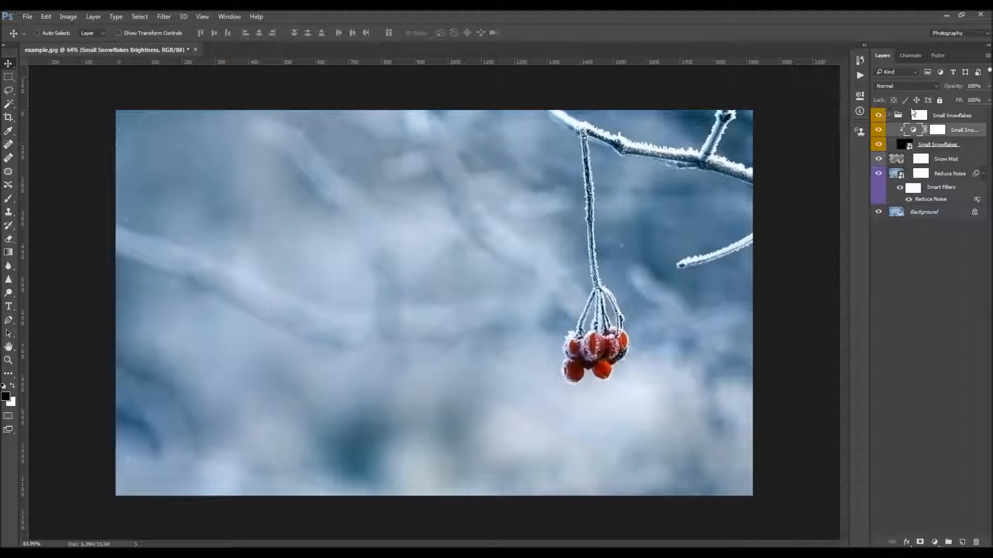
Select the Small Snowflakes group's mask and ready the Brush tool with black paint
{"action": "left_click", "coordinate": [919, 115]}
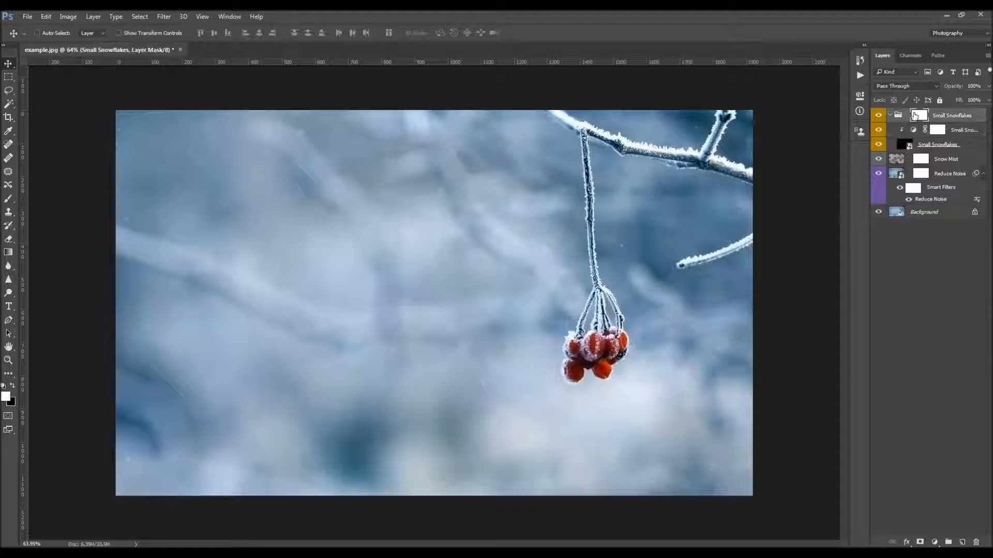
{"action": "key", "text": "b"}
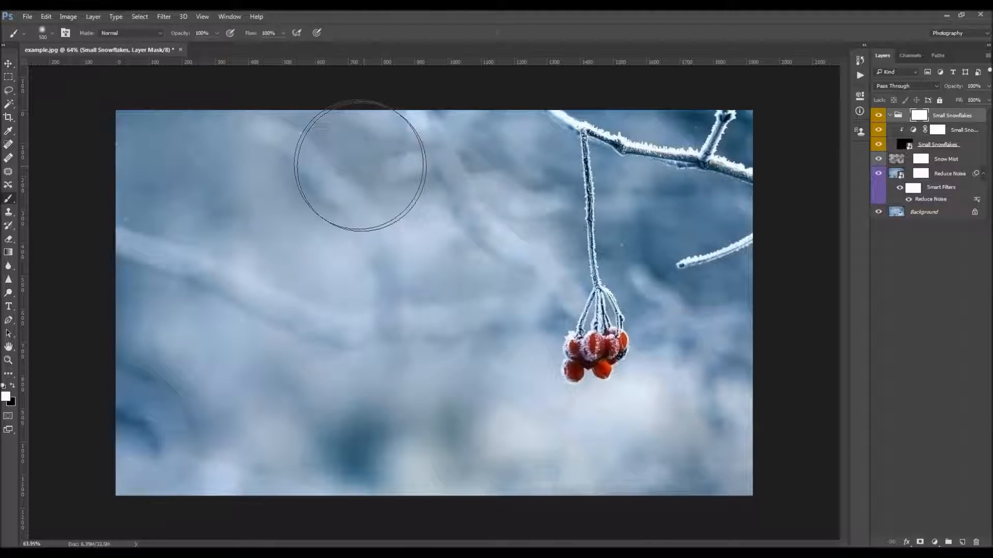
{"action": "key", "text": "x"}
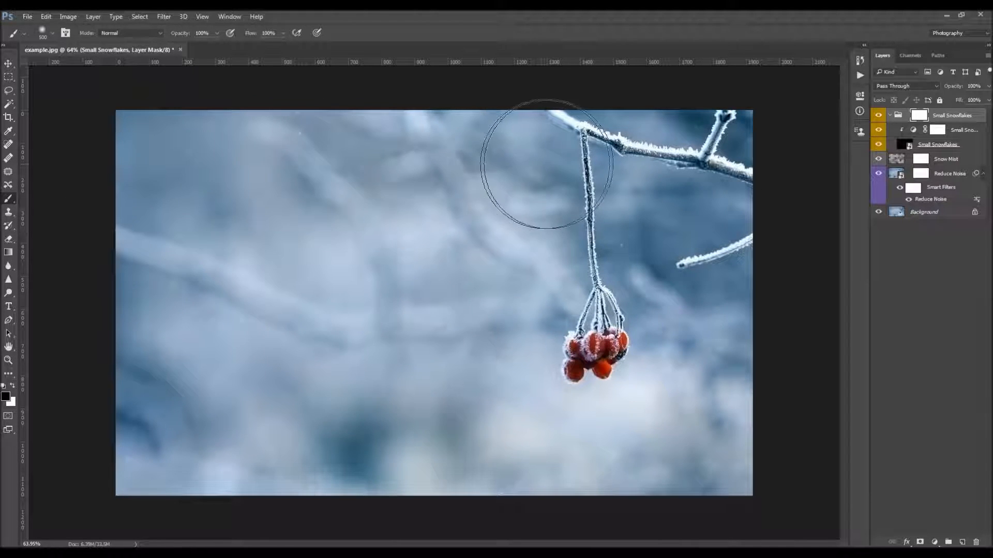
{"action": "key", "text": "v"}
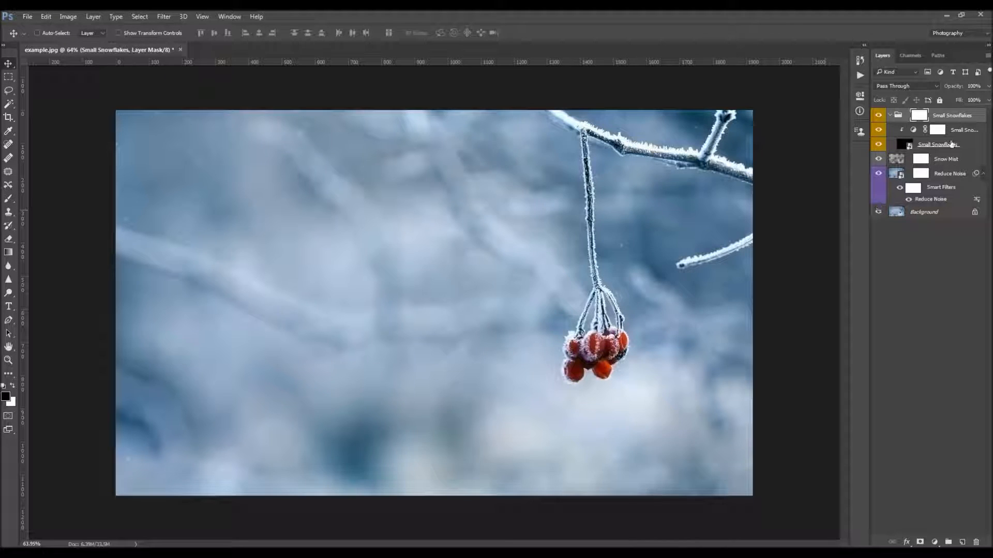
Try a Motion Blur with a 59° angle and 19 pixels distance on the Small Snowflakes layer and discard it
{"action": "left_click", "coordinate": [902, 145]}
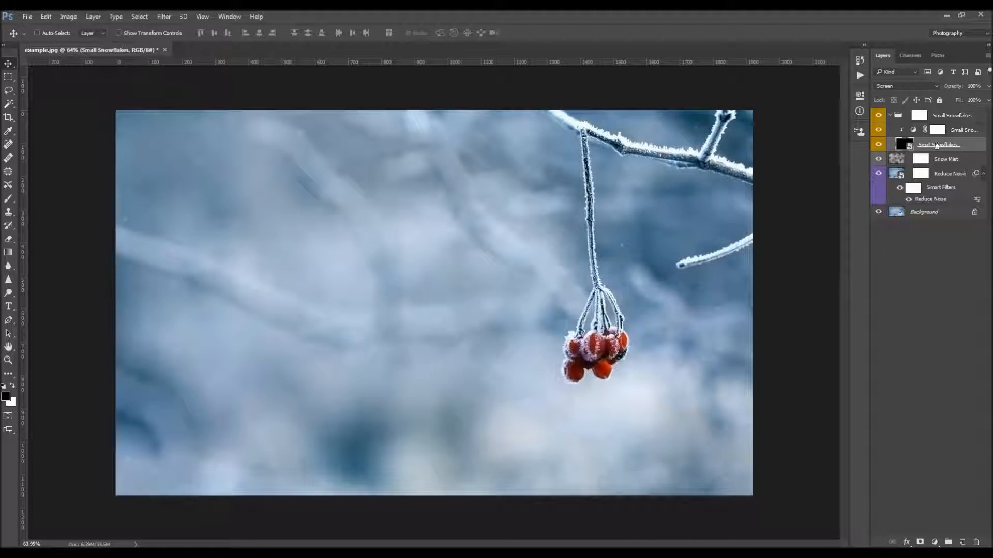
{"action": "left_click", "coordinate": [164, 16]}
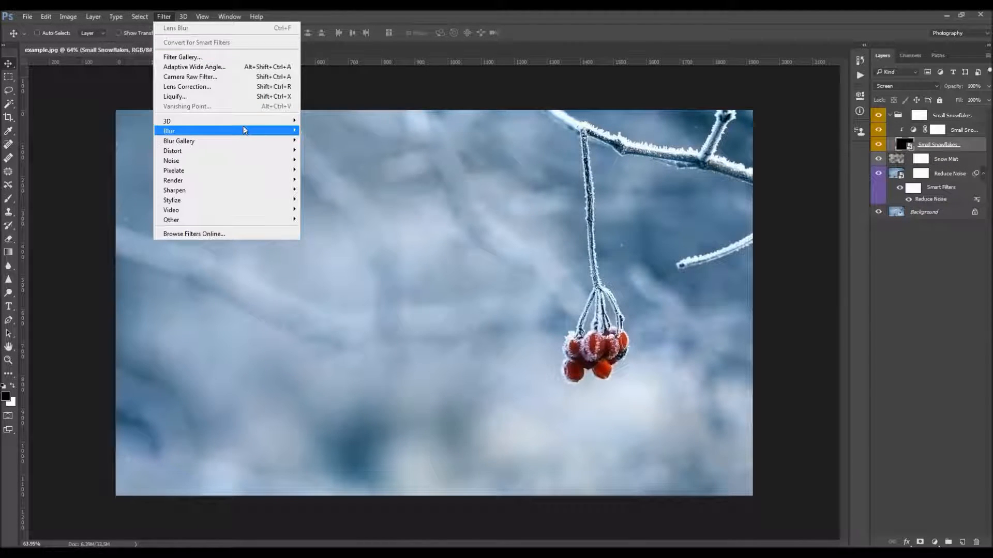
{"action": "mouse_move", "coordinate": [244, 133]}
{"action": "left_click", "coordinate": [321, 190]}
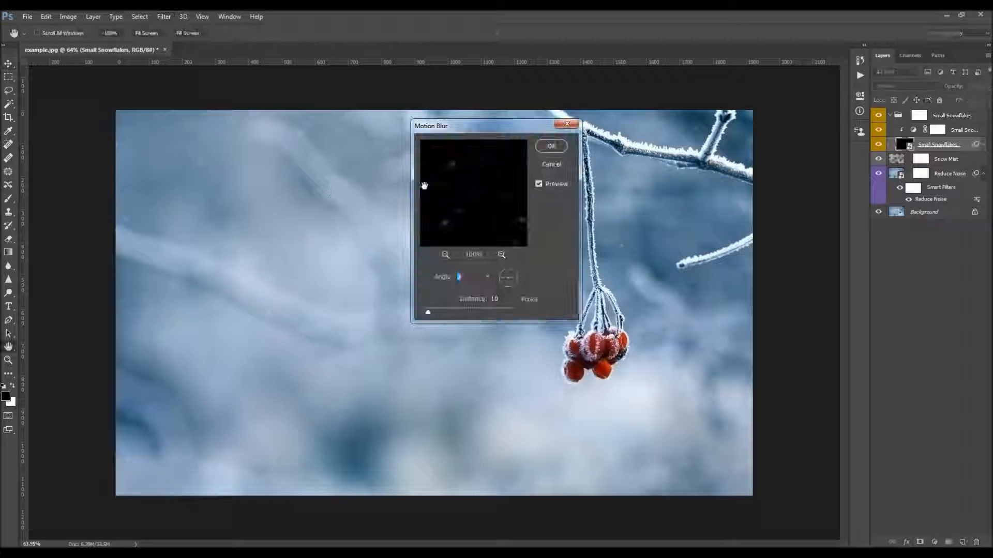
{"action": "left_click", "coordinate": [511, 272]}
{"action": "left_click", "coordinate": [433, 310]}
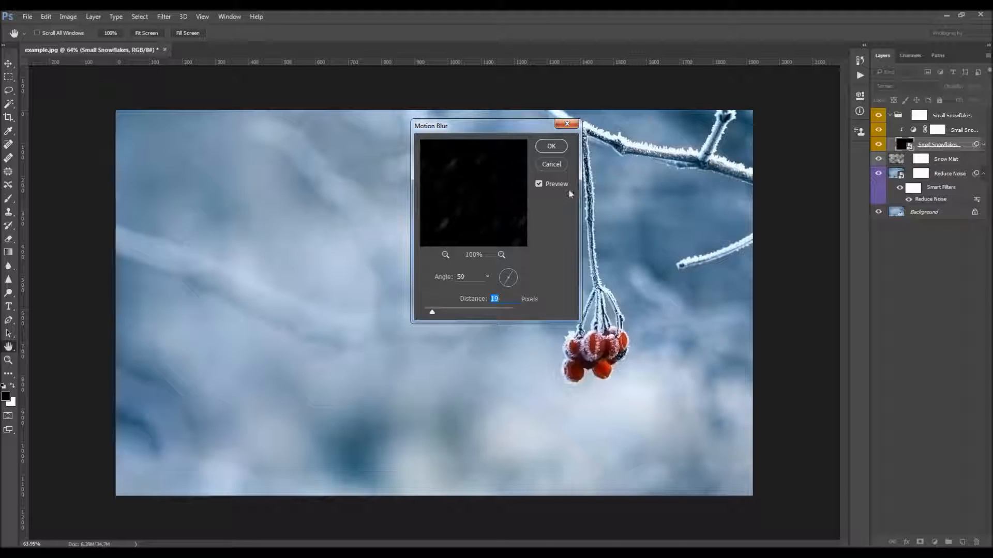
{"action": "left_click", "coordinate": [557, 164]}
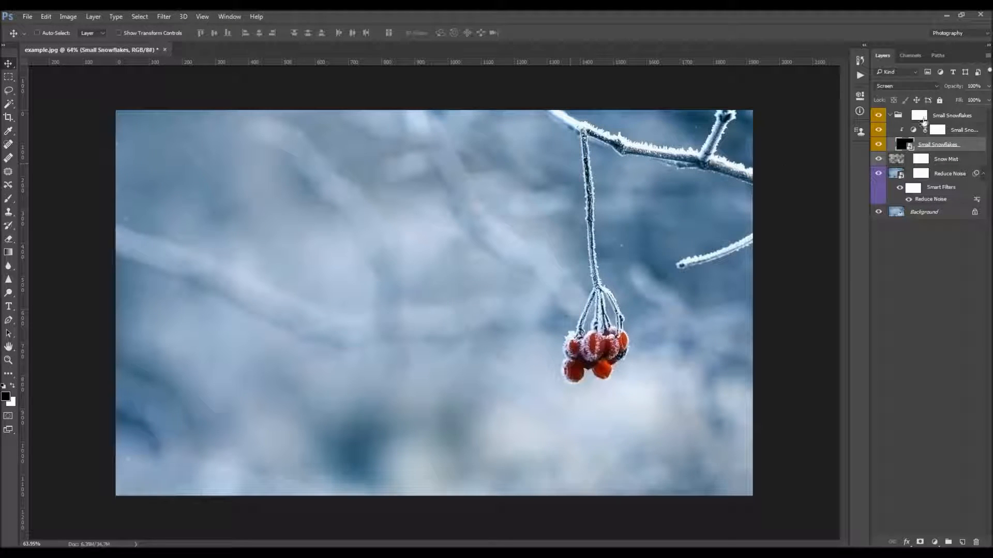
Collapse the Small Snowflakes group and run the Add Small Snowflakes action four more times
{"action": "left_click", "coordinate": [888, 116]}
{"action": "left_click", "coordinate": [889, 115]}
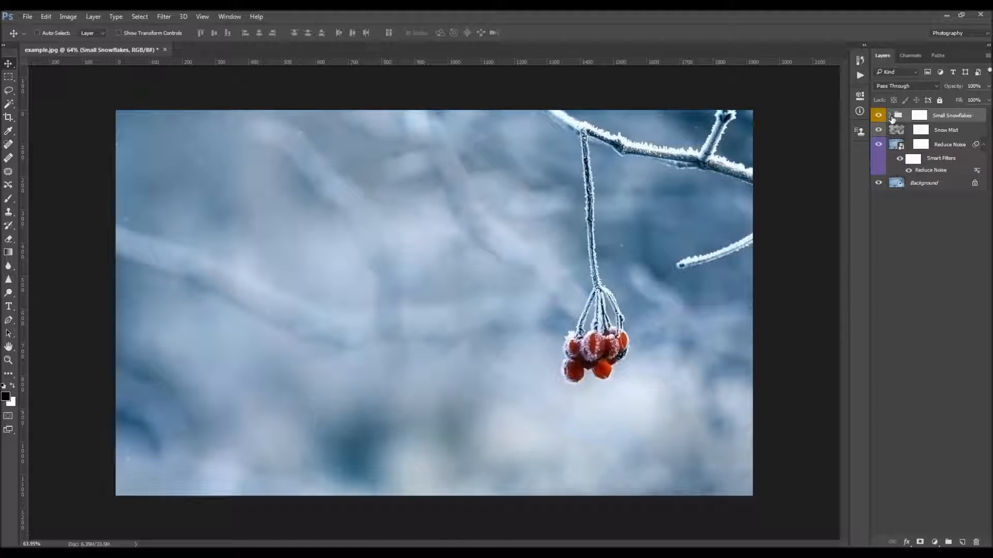
{"action": "left_click", "coordinate": [856, 77]}
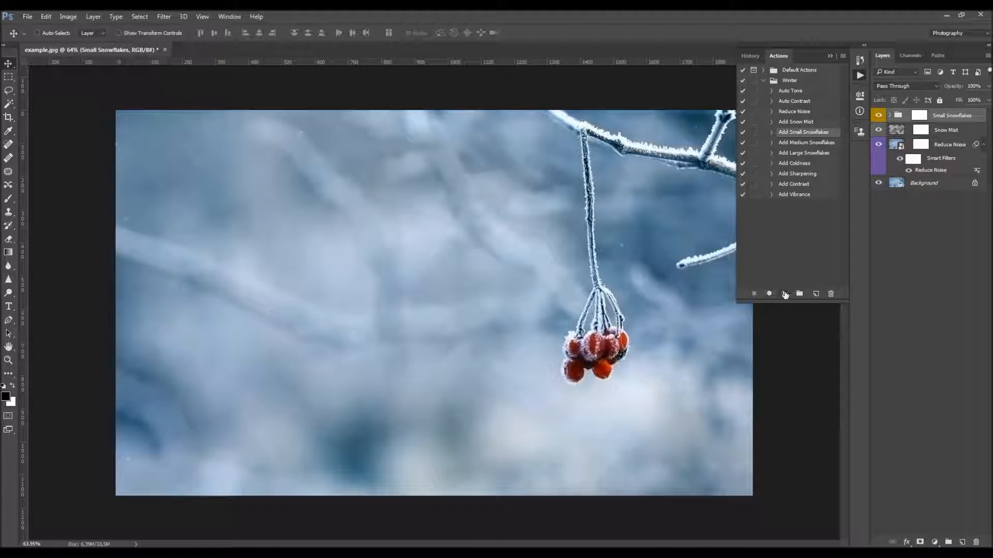
{"action": "left_click", "coordinate": [784, 293]}
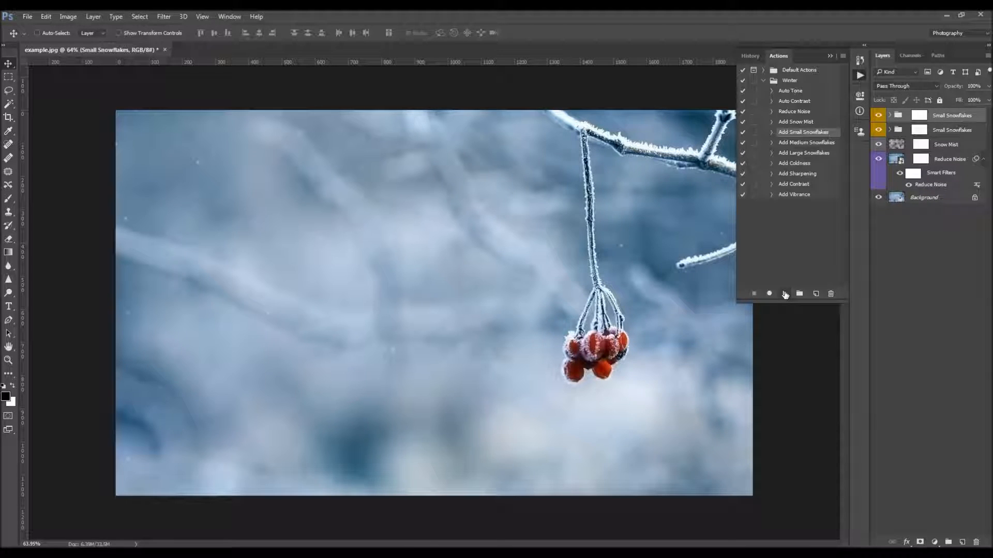
{"action": "left_click", "coordinate": [784, 293]}
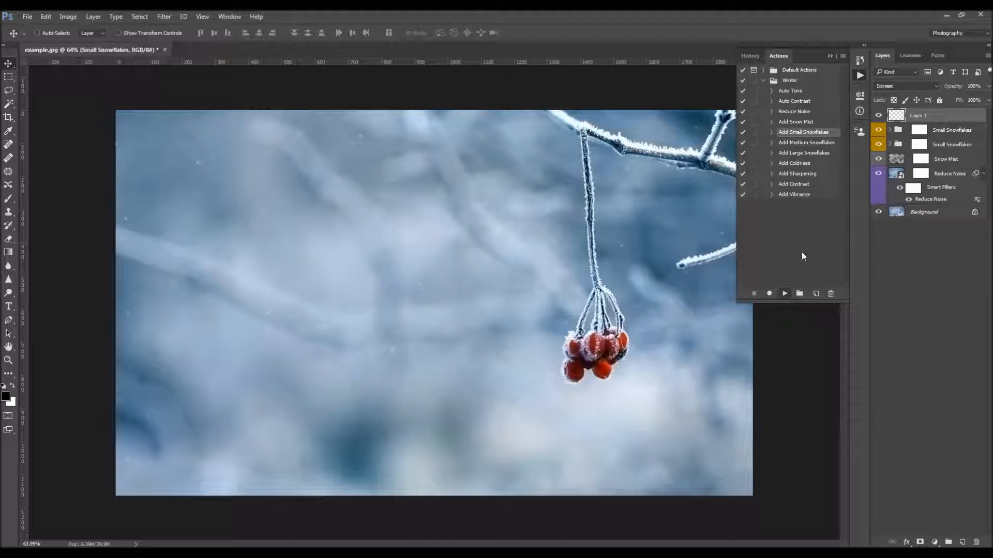
{"action": "left_click", "coordinate": [785, 294]}
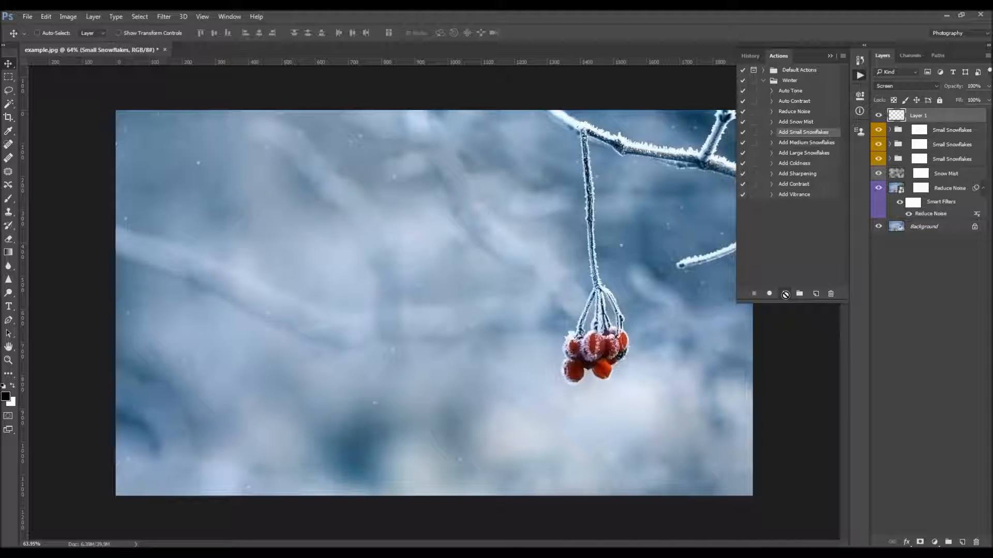
{"action": "left_click", "coordinate": [785, 293]}
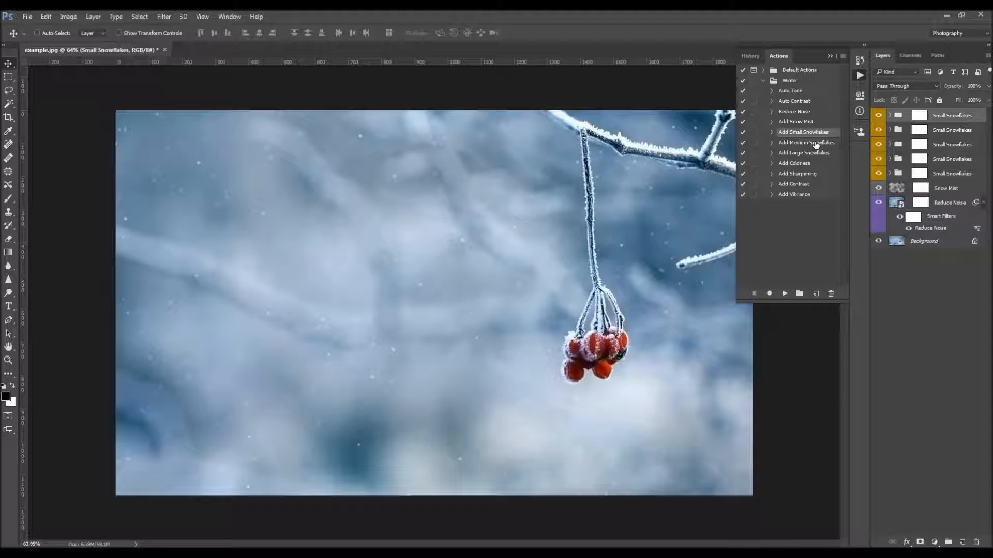
Run the Add Medium Snowflakes action repeatedly until there are six Medium Snowflakes groups
{"action": "left_click", "coordinate": [806, 143]}
{"action": "left_click", "coordinate": [784, 293]}
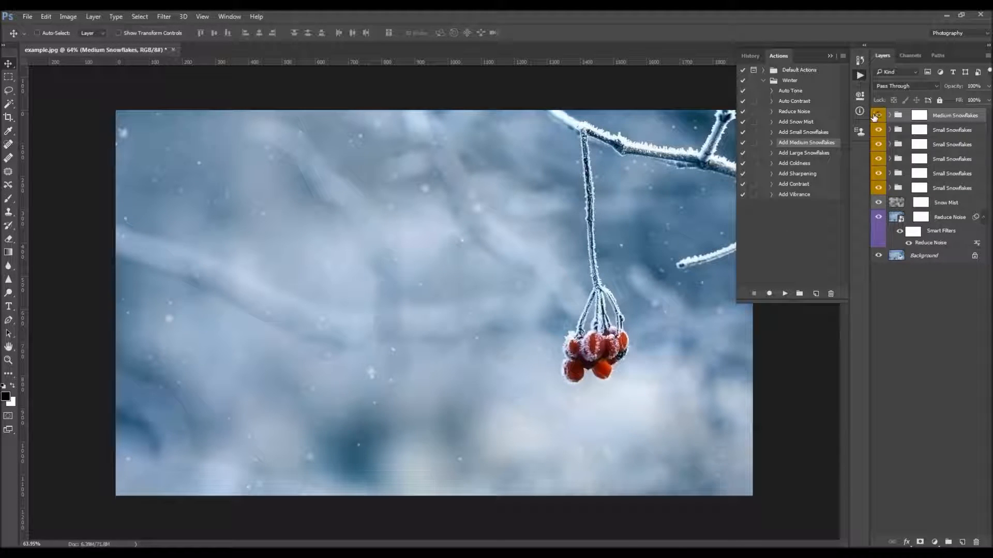
{"action": "left_click", "coordinate": [786, 293]}
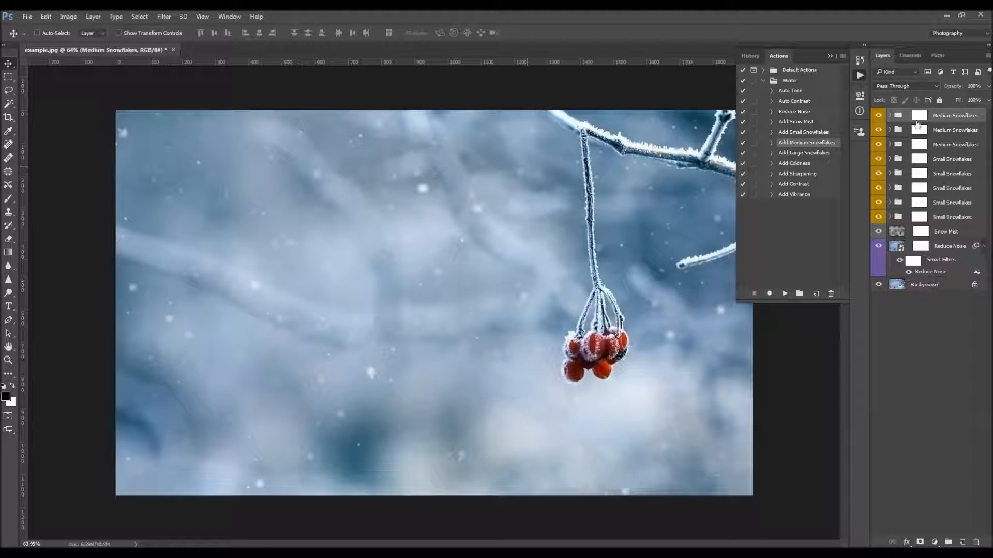
{"action": "left_click", "coordinate": [918, 115]}
{"action": "left_click", "coordinate": [898, 116]}
{"action": "left_click_drag", "start_coordinate": [385, 217], "coordinate": [364, 207]}
{"action": "left_click", "coordinate": [787, 293]}
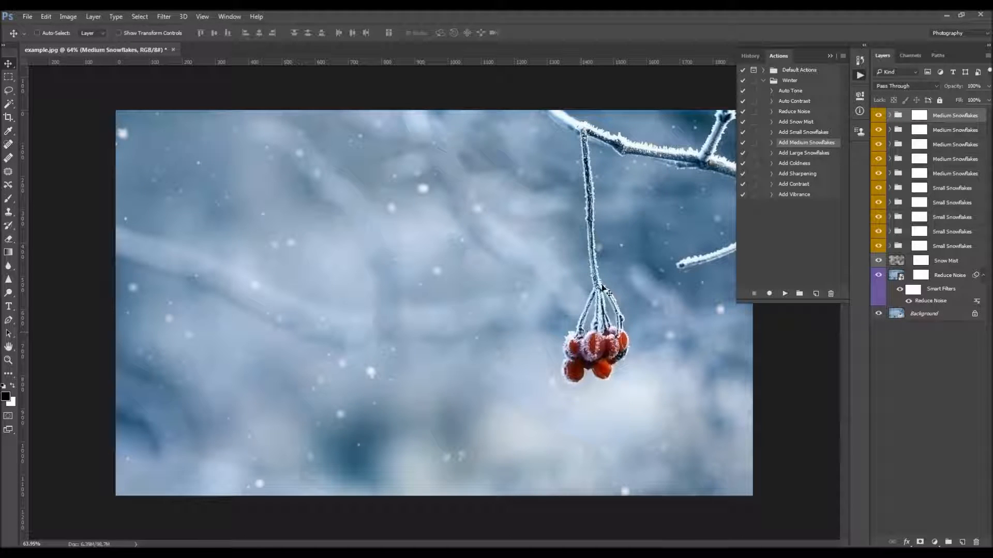
{"action": "left_click", "coordinate": [784, 293]}
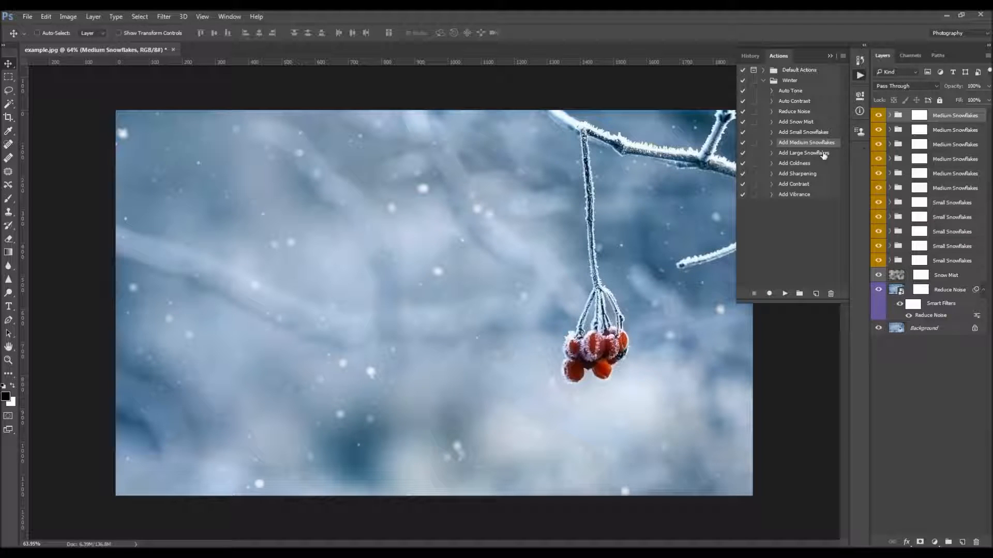
Run the Add Large Snowflakes action repeatedly until there are four Large Snowflakes groups
{"action": "left_click", "coordinate": [806, 153]}
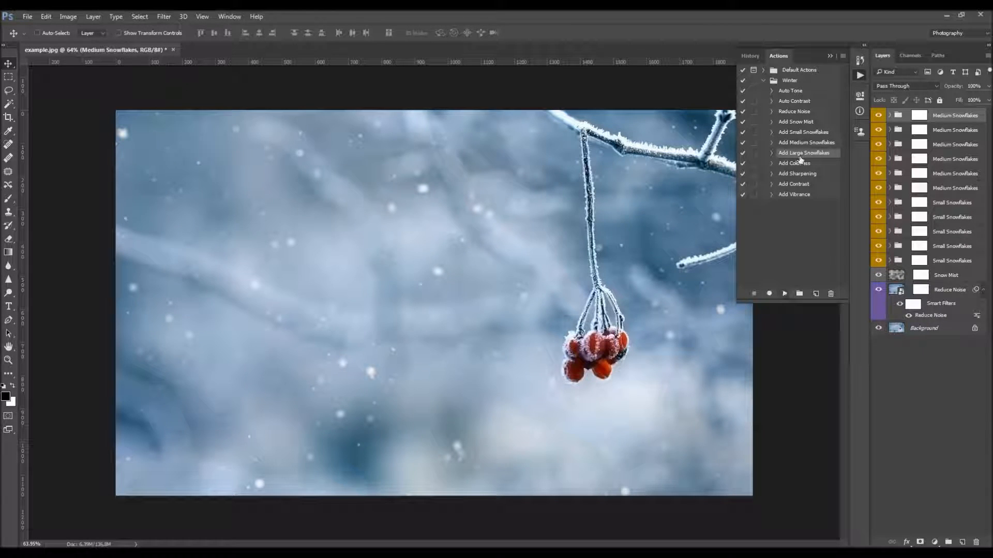
{"action": "left_click", "coordinate": [785, 293]}
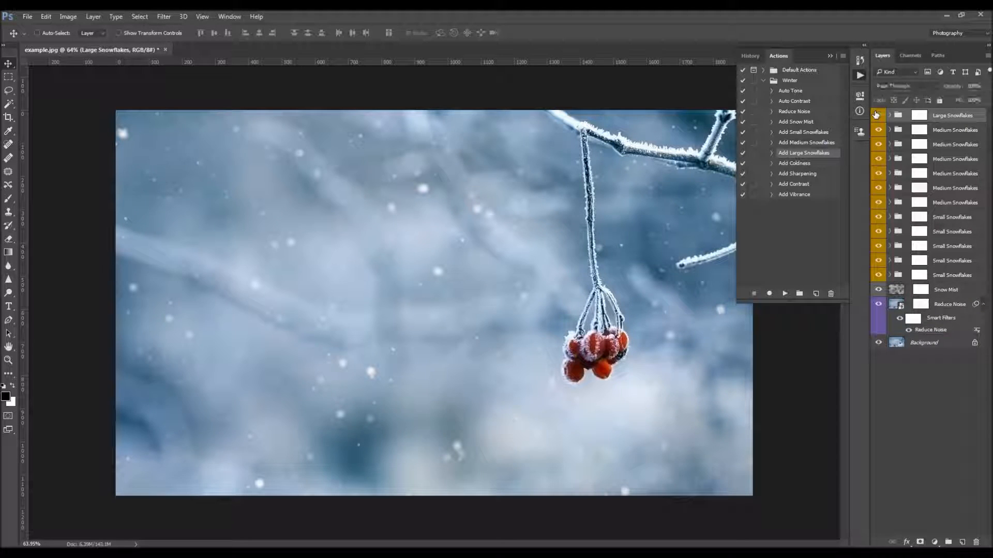
{"action": "left_click", "coordinate": [785, 293]}
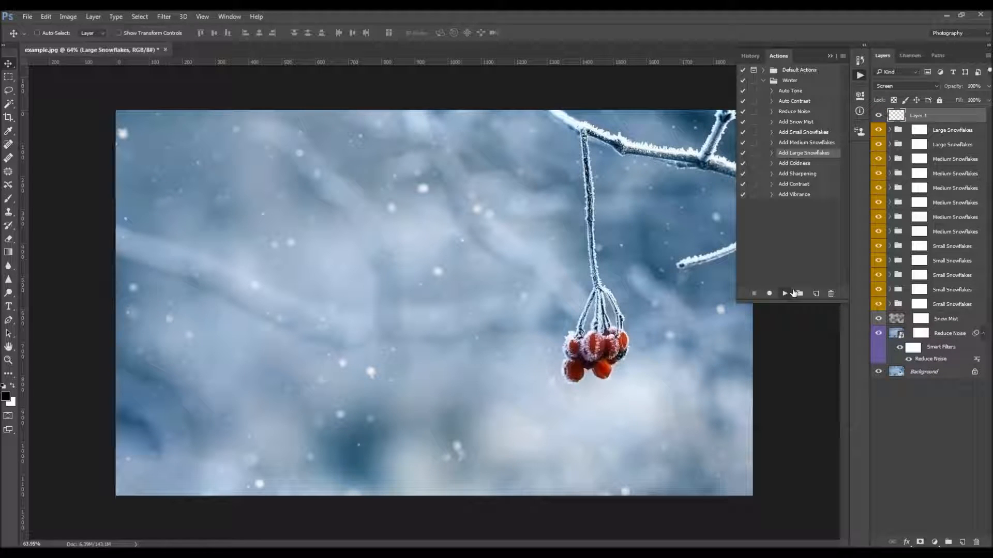
{"action": "left_click", "coordinate": [786, 293]}
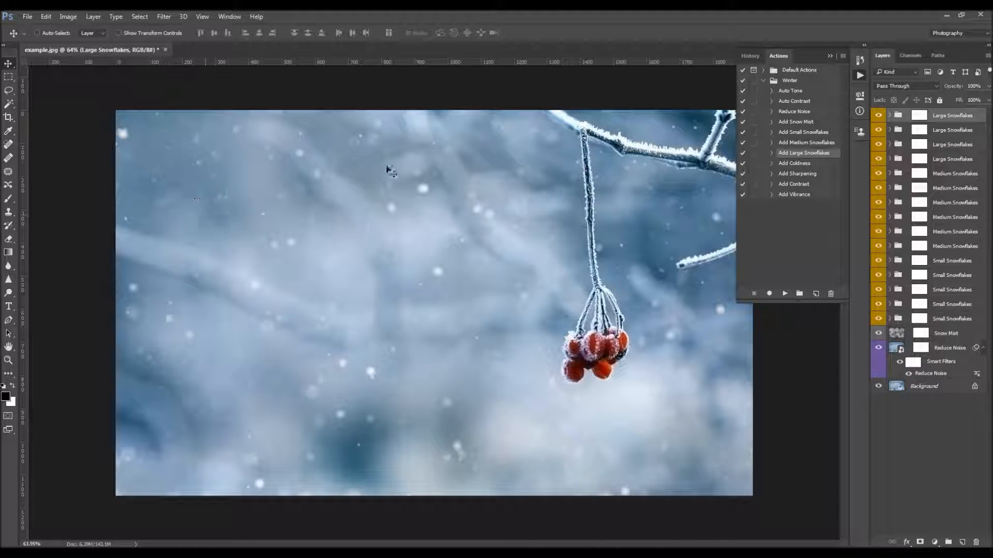
Try to combine all the Large, Medium and Small Snowflakes groups into one new group
{"action": "left_click", "coordinate": [890, 115]}
{"action": "left_click", "coordinate": [890, 115]}
{"action": "key", "text": "ctrl+j"}
{"action": "key", "text": "ctrl+z"}
{"action": "left_click", "coordinate": [955, 318], "text": "shift"}
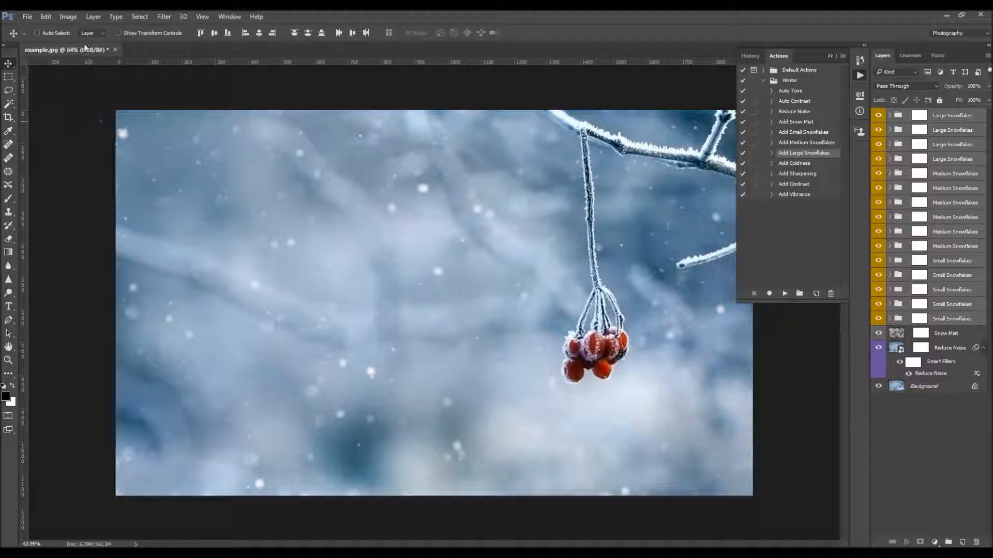
{"action": "left_click", "coordinate": [92, 19]}
{"action": "mouse_move", "coordinate": [202, 29]}
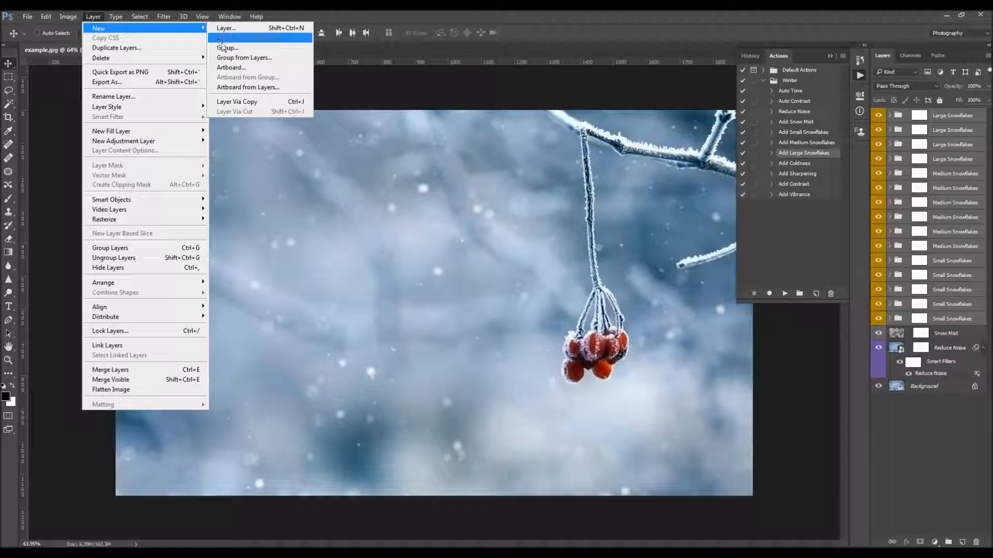
{"action": "left_click", "coordinate": [239, 57]}
{"action": "key", "text": "Return"}
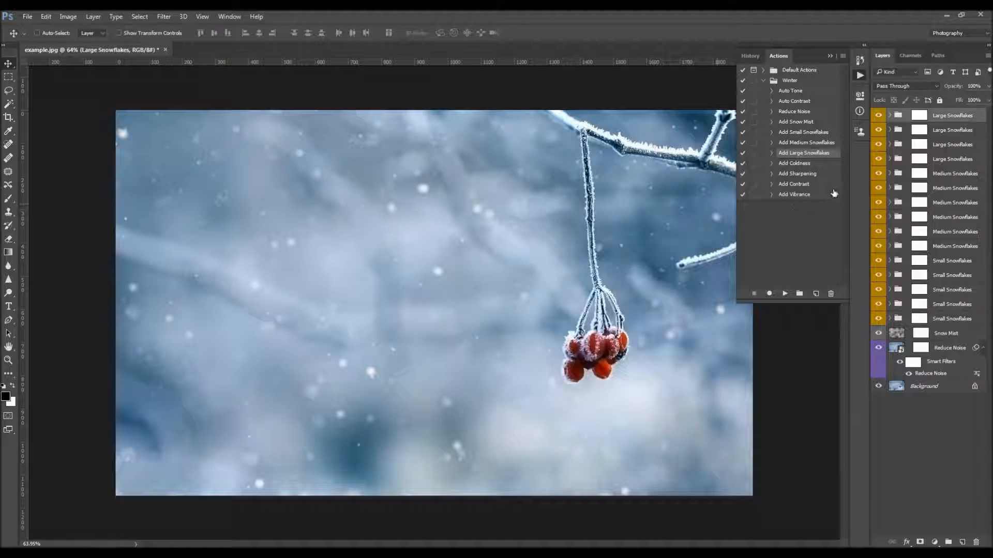
Run the Add Coldness action, set its photo filter density to 11%, and compare the photo with and without it
{"action": "left_click", "coordinate": [800, 164]}
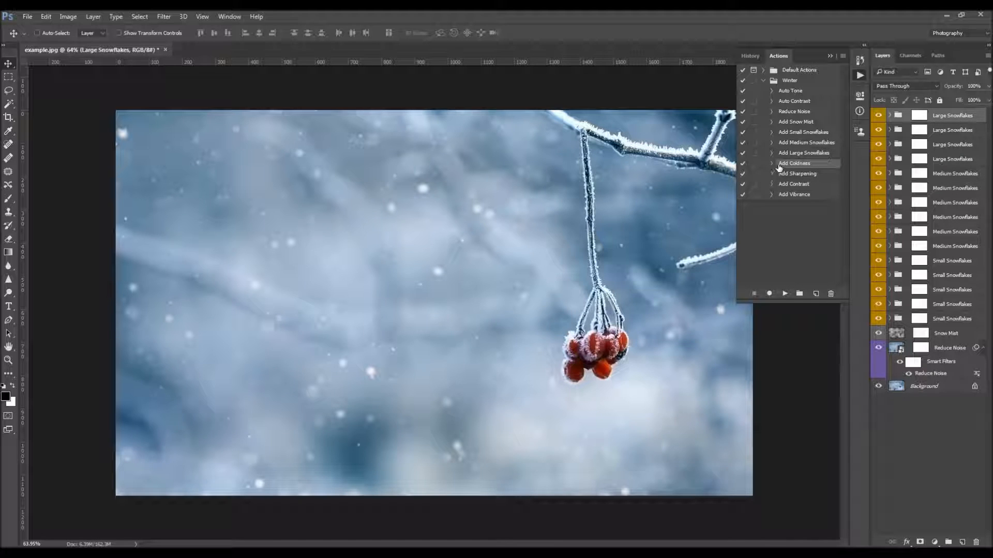
{"action": "left_click", "coordinate": [785, 294]}
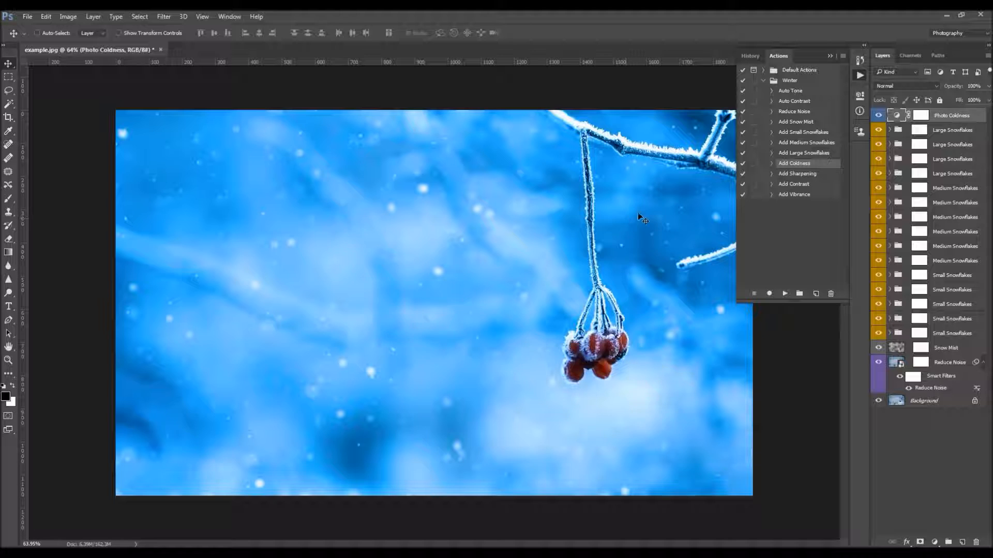
{"action": "double_click", "coordinate": [900, 119]}
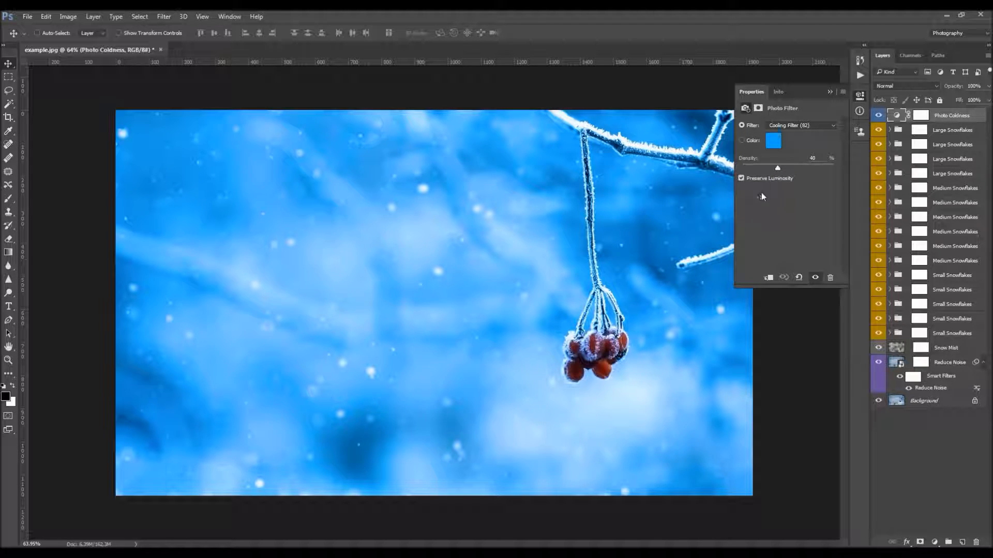
{"action": "left_click_drag", "start_coordinate": [777, 166], "coordinate": [742, 167]}
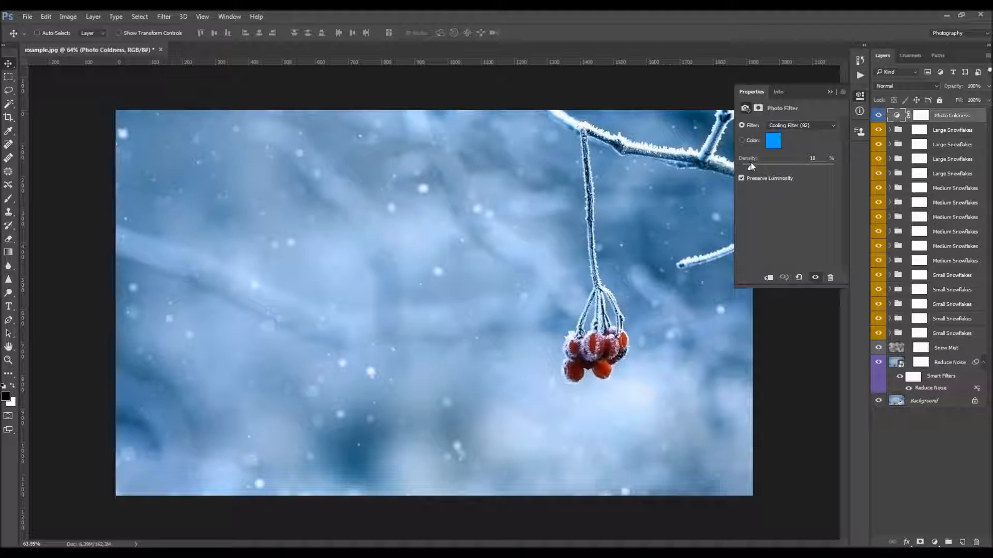
{"action": "left_click", "coordinate": [879, 116]}
{"action": "left_click", "coordinate": [879, 115]}
{"action": "left_click", "coordinate": [879, 116]}
{"action": "left_click", "coordinate": [878, 116]}
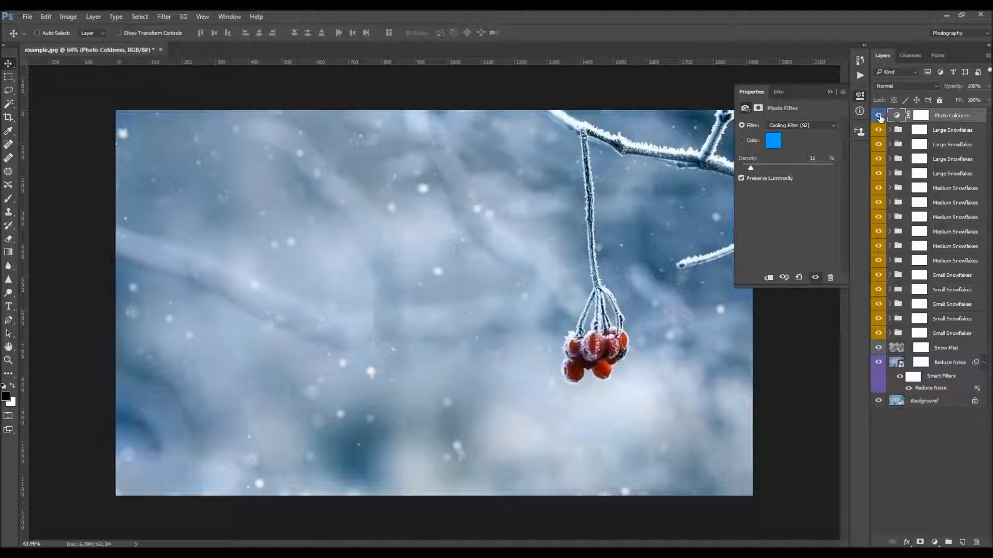
Try a custom green color for the Photo Coldness filter and discard it
{"action": "left_click", "coordinate": [770, 126]}
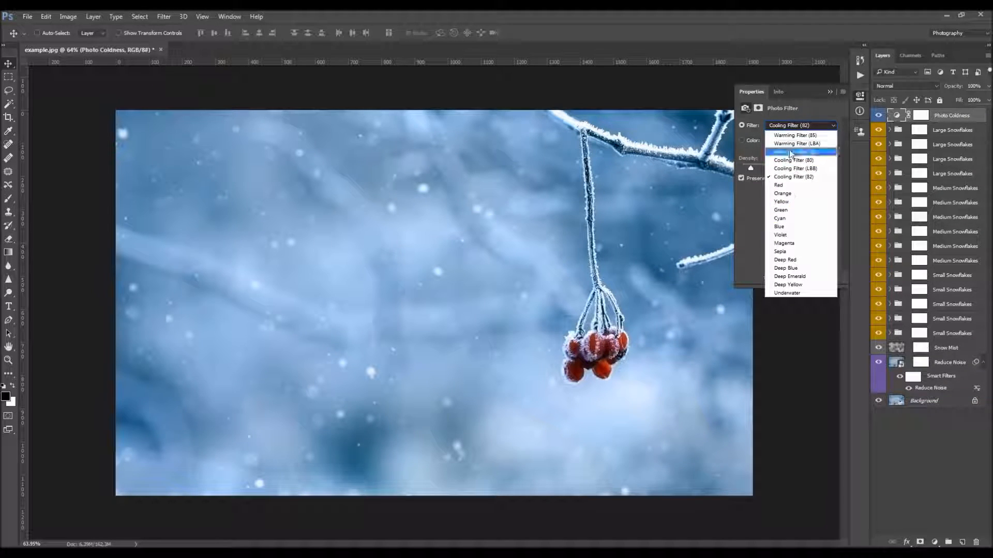
{"action": "left_click", "coordinate": [786, 113]}
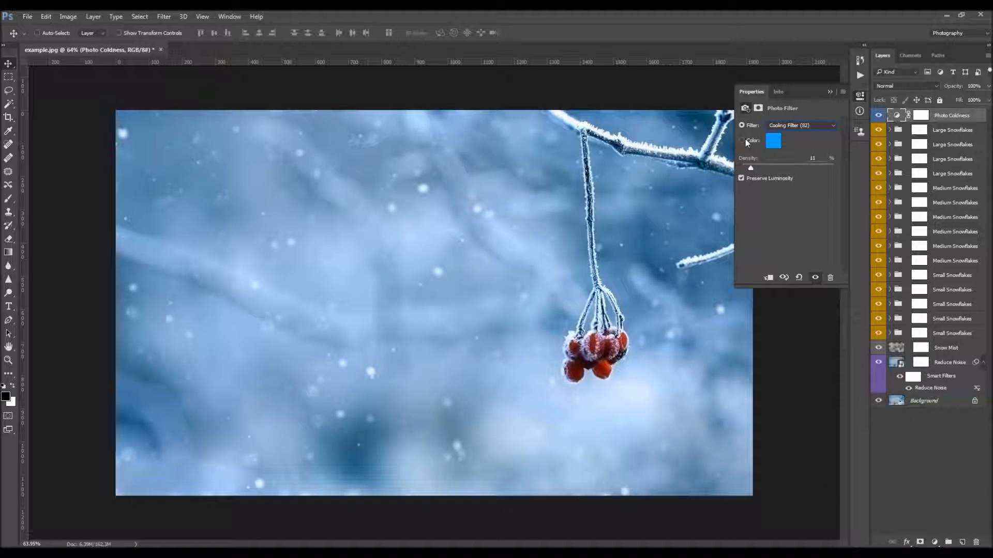
{"action": "left_click", "coordinate": [744, 139]}
{"action": "left_click", "coordinate": [774, 142]}
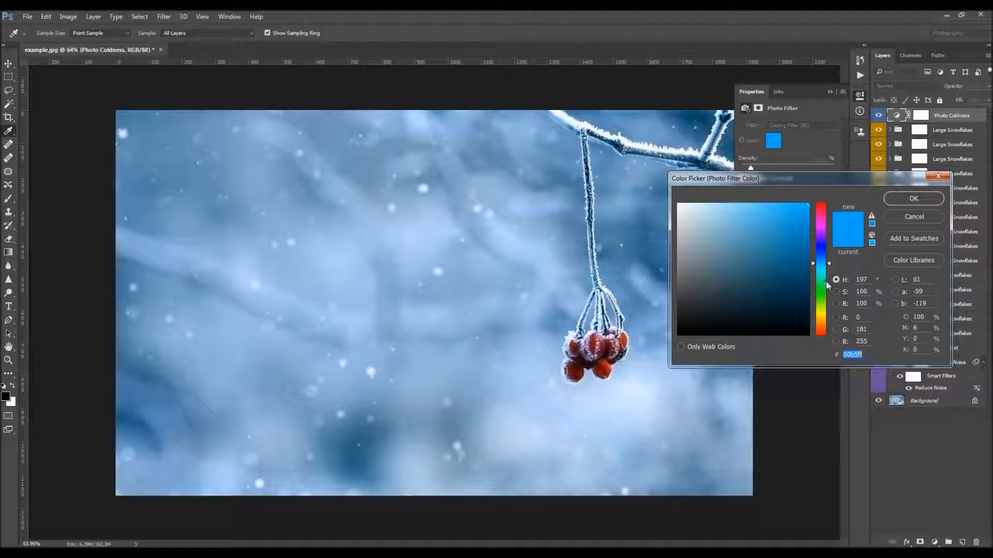
{"action": "left_click_drag", "start_coordinate": [823, 281], "coordinate": [823, 291]}
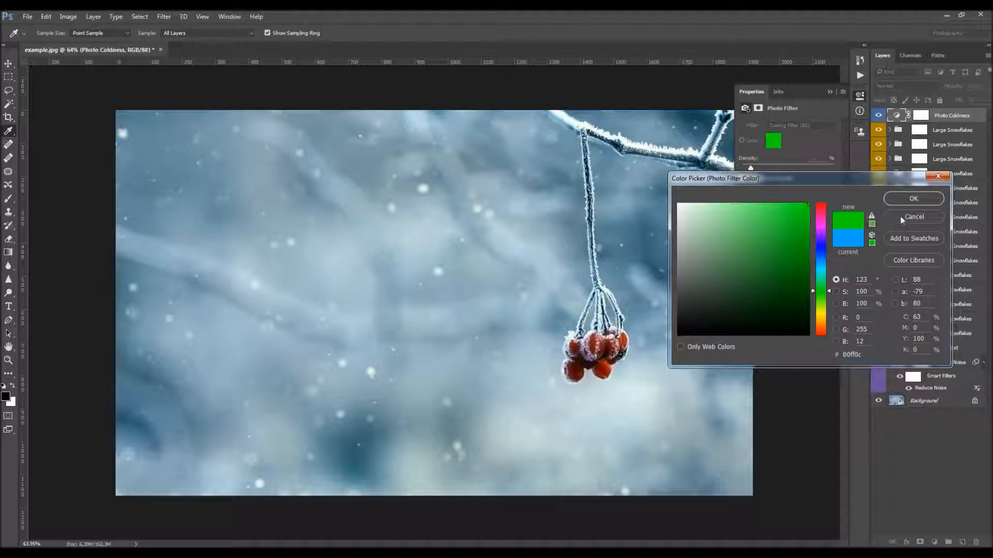
{"action": "left_click", "coordinate": [913, 216]}
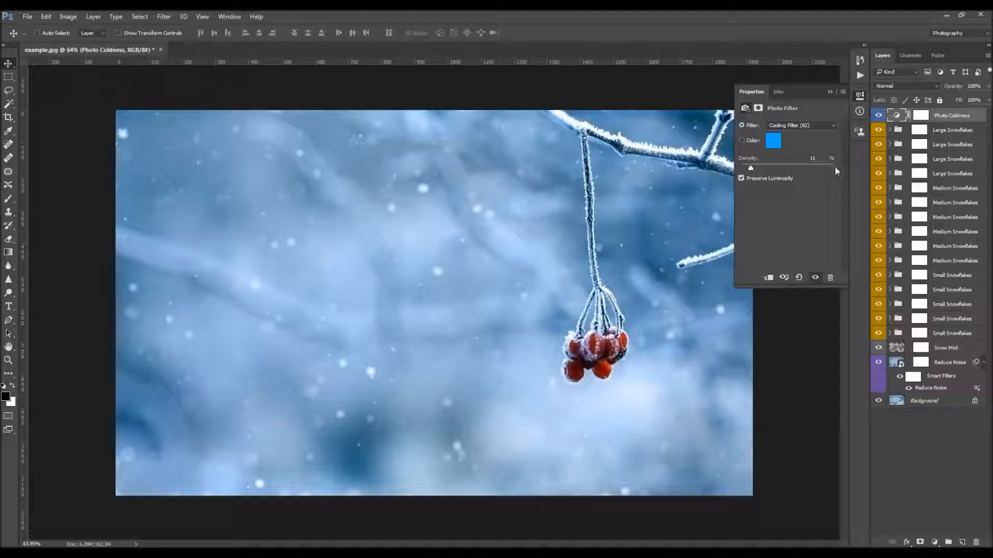
Run the Add Sharpening action and compare the photo with and without the Overall Sharpening layer
{"action": "left_click", "coordinate": [832, 92]}
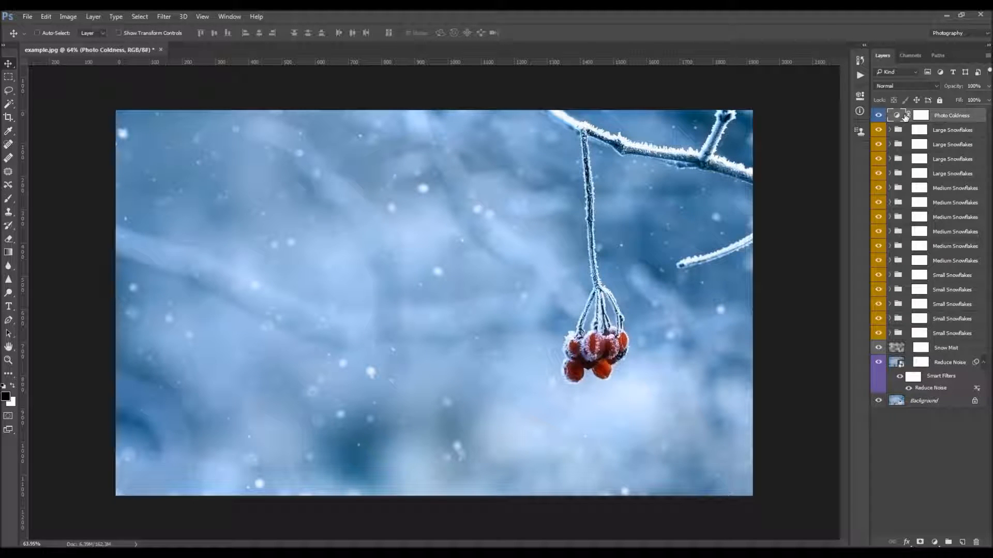
{"action": "left_click", "coordinate": [860, 75]}
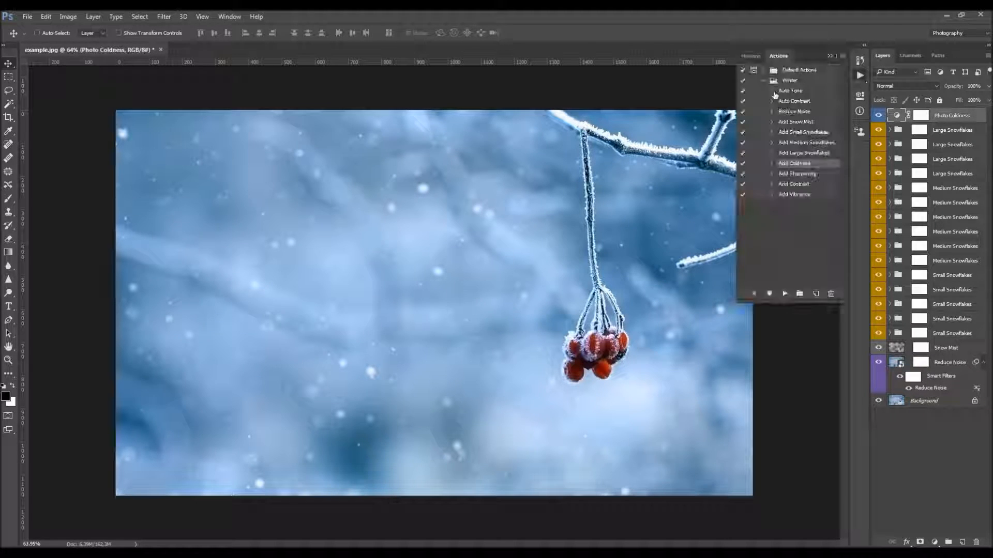
{"action": "left_click", "coordinate": [804, 174]}
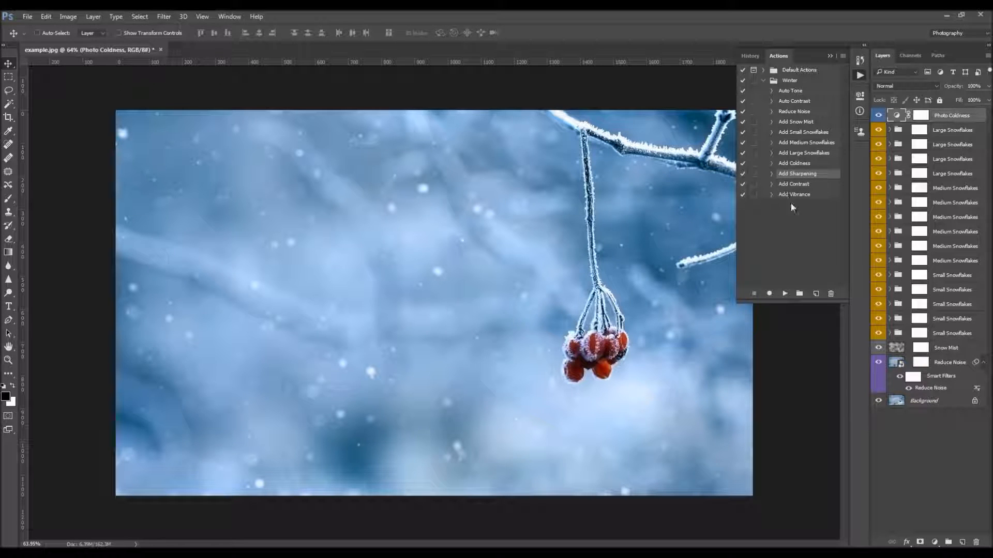
{"action": "left_click", "coordinate": [785, 293]}
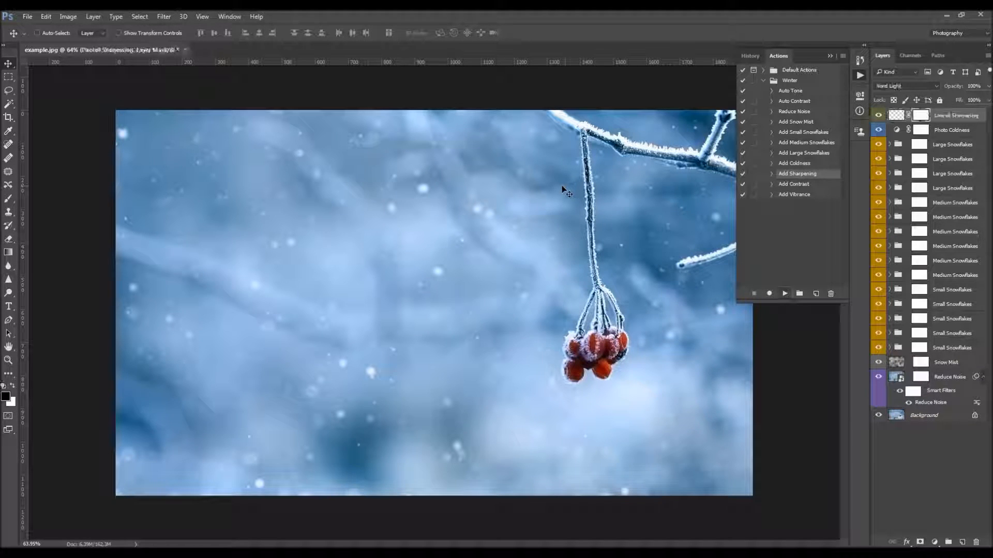
{"action": "left_click", "coordinate": [879, 118]}
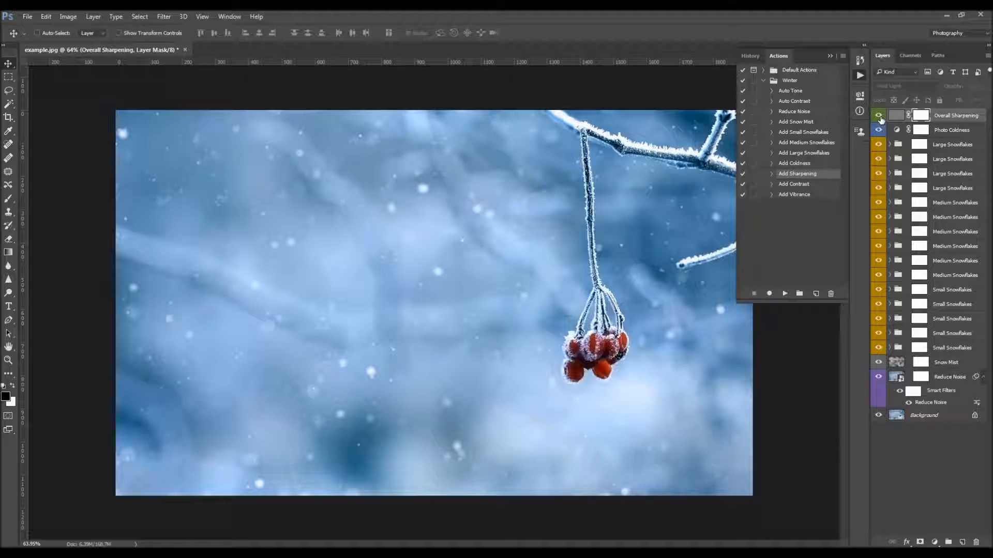
{"action": "left_click", "coordinate": [879, 117]}
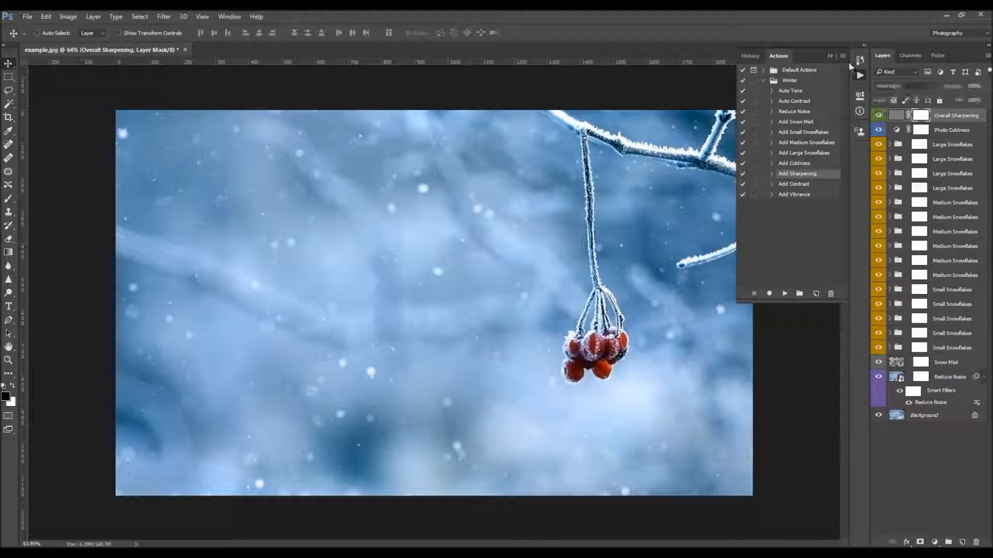
Lower the Overall Sharpening layer's opacity to 32%
{"action": "left_click", "coordinate": [830, 56]}
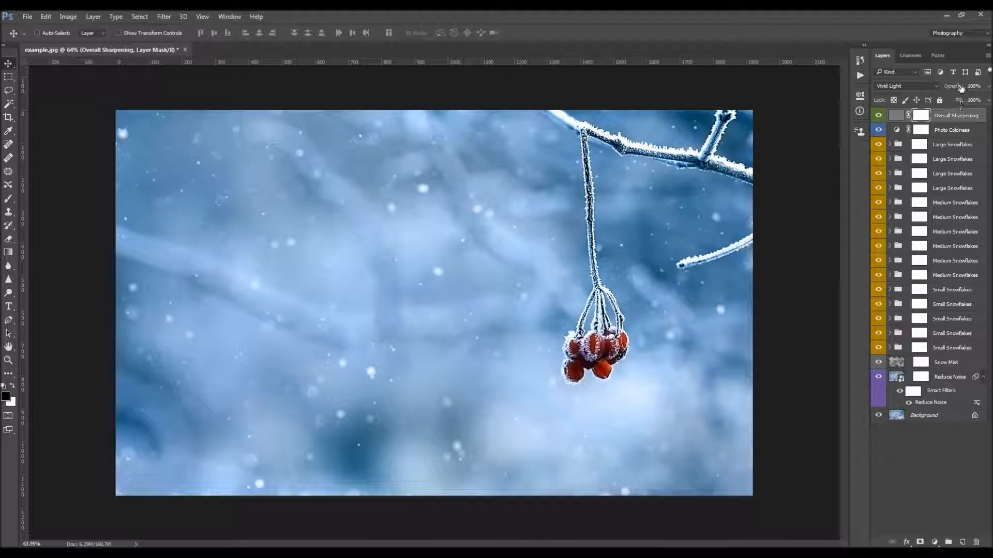
{"action": "left_click_drag", "start_coordinate": [957, 88], "coordinate": [796, 107]}
{"action": "left_click_drag", "start_coordinate": [954, 89], "coordinate": [956, 89]}
{"action": "left_click", "coordinate": [859, 75]}
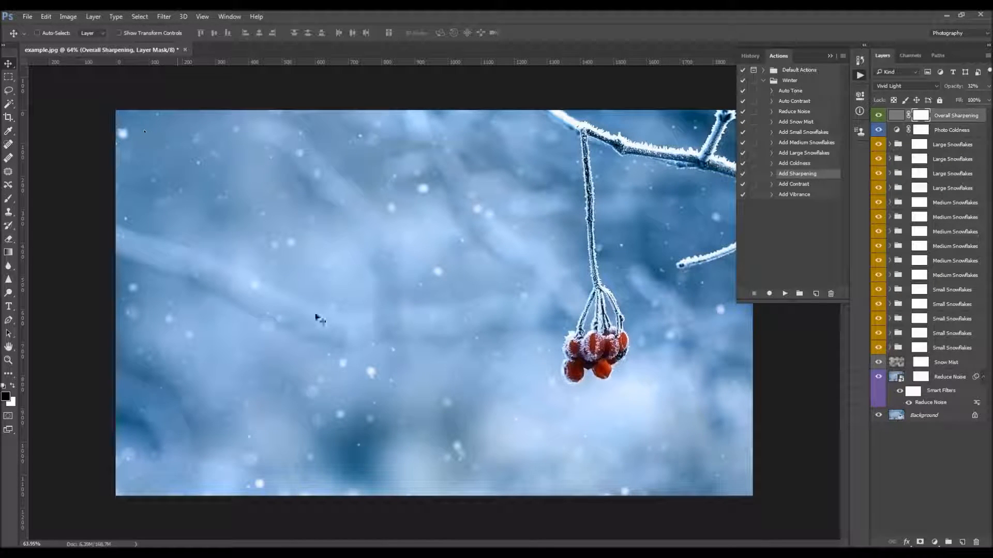
Paint black on the Overall Sharpening mask over the stem and branches with a 300 px brush at 100% opacity
{"action": "key", "text": "b"}
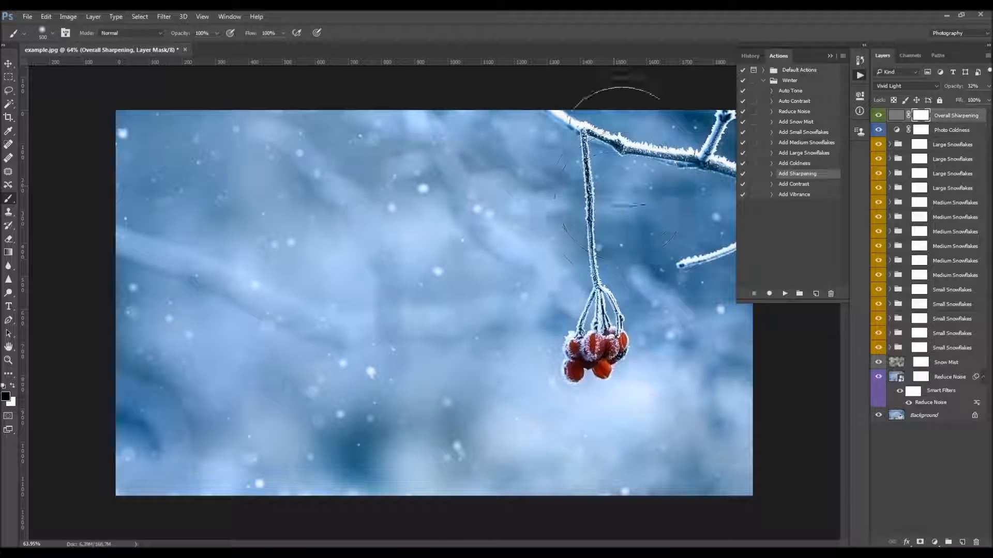
{"action": "left_click_drag", "start_coordinate": [181, 33], "coordinate": [163, 38]}
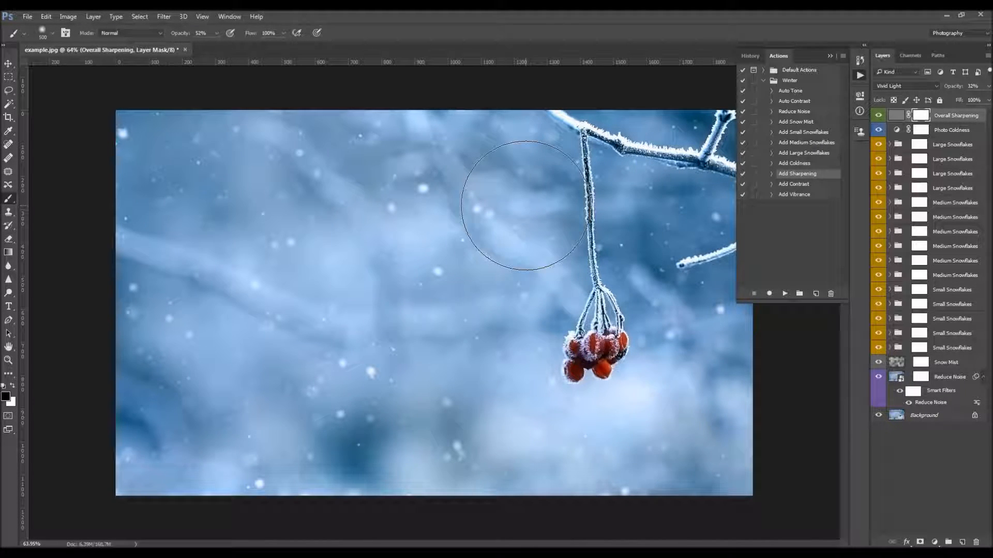
{"action": "left_click_drag", "start_coordinate": [178, 35], "coordinate": [282, 39]}
{"action": "key", "text": "bracketleft"}
{"action": "key", "text": "bracketleft"}
{"action": "key", "text": "bracketleft"}
{"action": "key", "text": "bracketleft"}
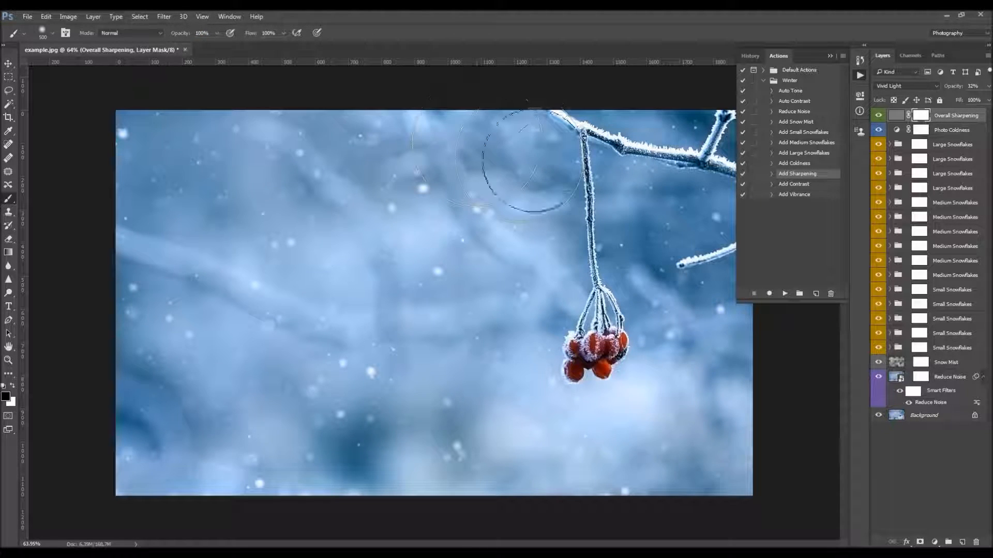
{"action": "key", "text": "bracketright"}
{"action": "key", "text": "bracketright"}
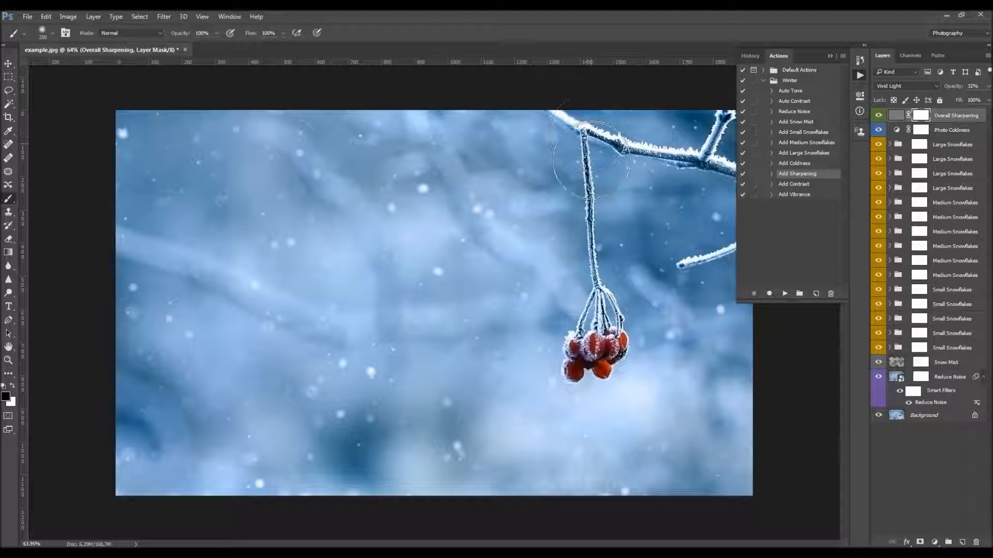
{"action": "mouse_move", "coordinate": [594, 300]}
{"action": "left_mouse_down"}
{"action": "mouse_move", "coordinate": [602, 164]}
{"action": "mouse_move", "coordinate": [713, 139]}
{"action": "mouse_move", "coordinate": [739, 250]}
{"action": "mouse_move", "coordinate": [678, 265]}
{"action": "left_mouse_up"}
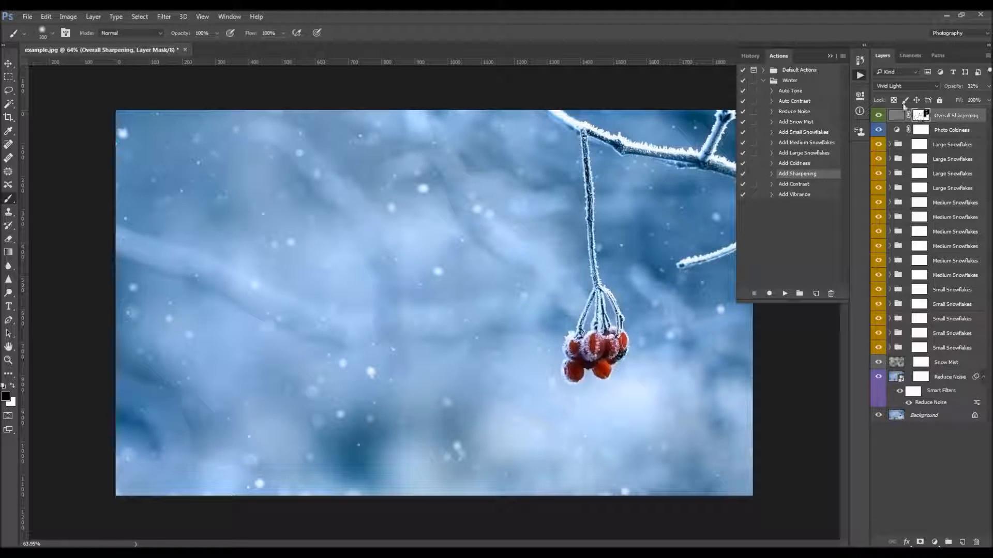
Set the Overall Sharpening layer mask's density to 50%
{"action": "left_click", "coordinate": [859, 98]}
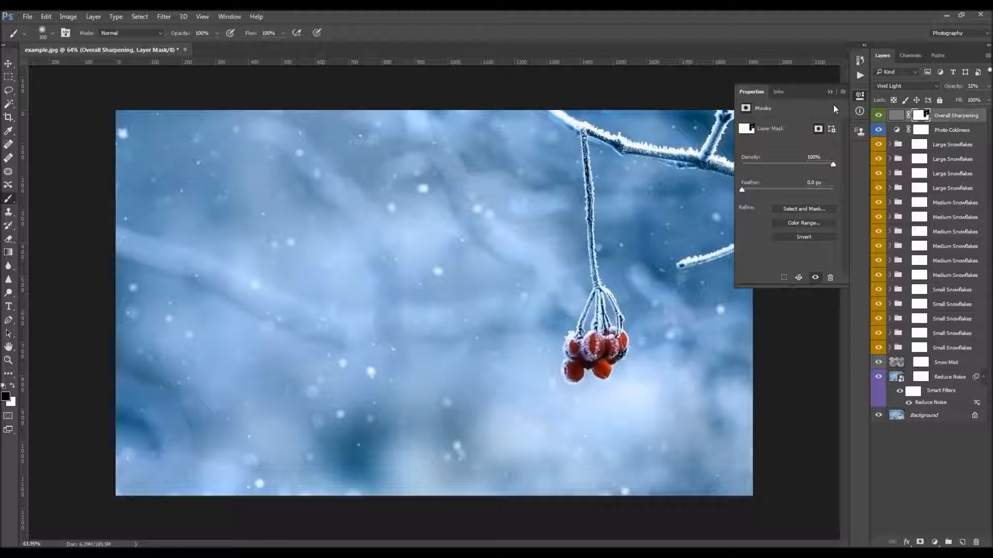
{"action": "left_click", "coordinate": [230, 16]}
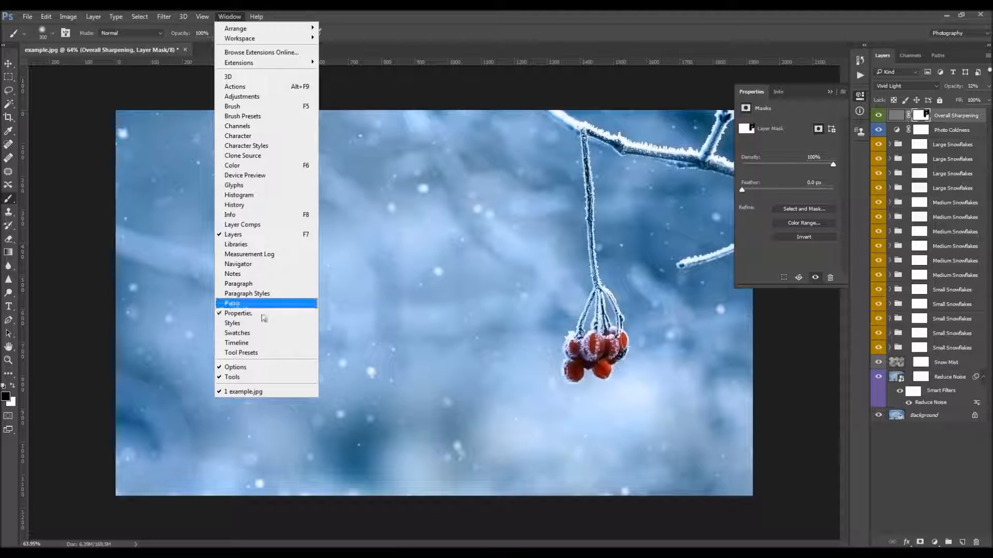
{"action": "left_click", "coordinate": [811, 169]}
{"action": "mouse_move", "coordinate": [807, 165]}
{"action": "left_mouse_down"}
{"action": "mouse_move", "coordinate": [786, 166]}
{"action": "mouse_move", "coordinate": [864, 172]}
{"action": "left_mouse_up"}
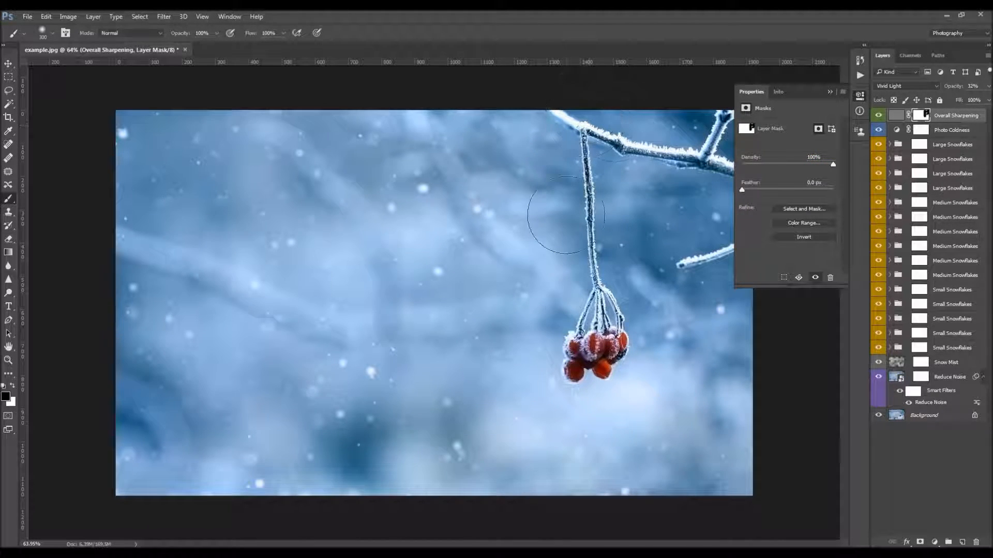
{"action": "left_click_drag", "start_coordinate": [838, 170], "coordinate": [776, 169]}
{"action": "left_click_drag", "start_coordinate": [775, 164], "coordinate": [788, 165]}
Clear the painted area from the Overall Sharpening mask with white
{"action": "key", "text": "x"}
{"action": "left_click", "coordinate": [46, 16]}
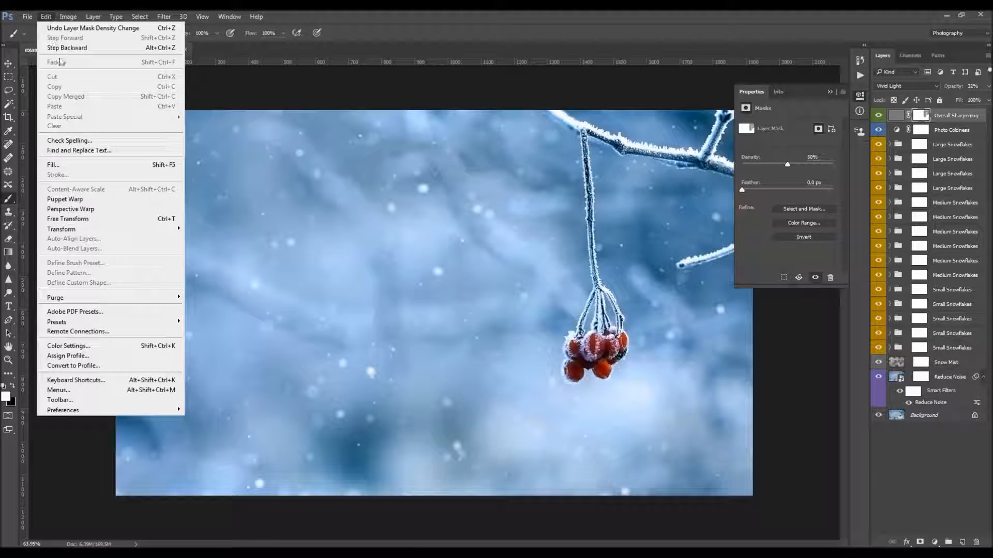
{"action": "left_click", "coordinate": [62, 161]}
{"action": "left_click", "coordinate": [572, 172]}
{"action": "key", "text": "b"}
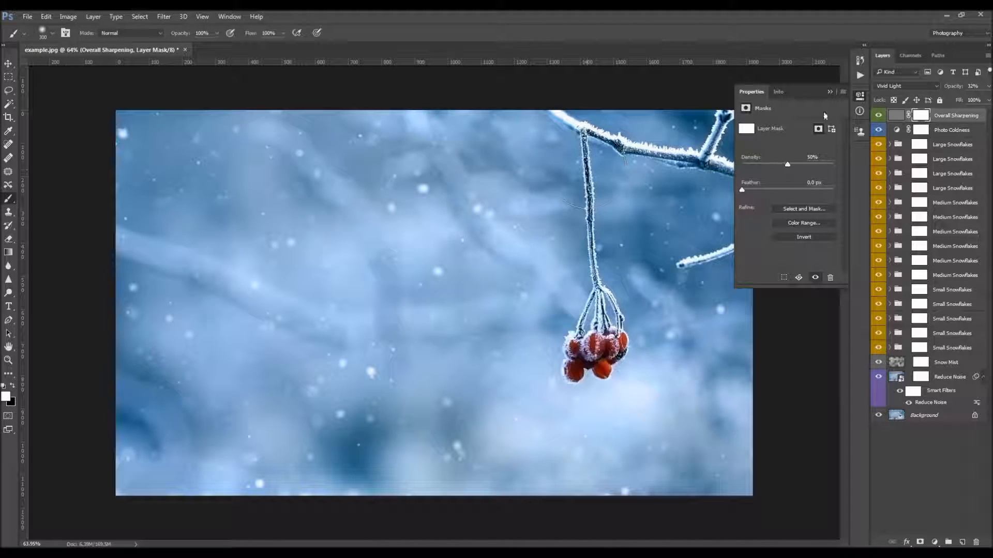
{"action": "left_click", "coordinate": [830, 91]}
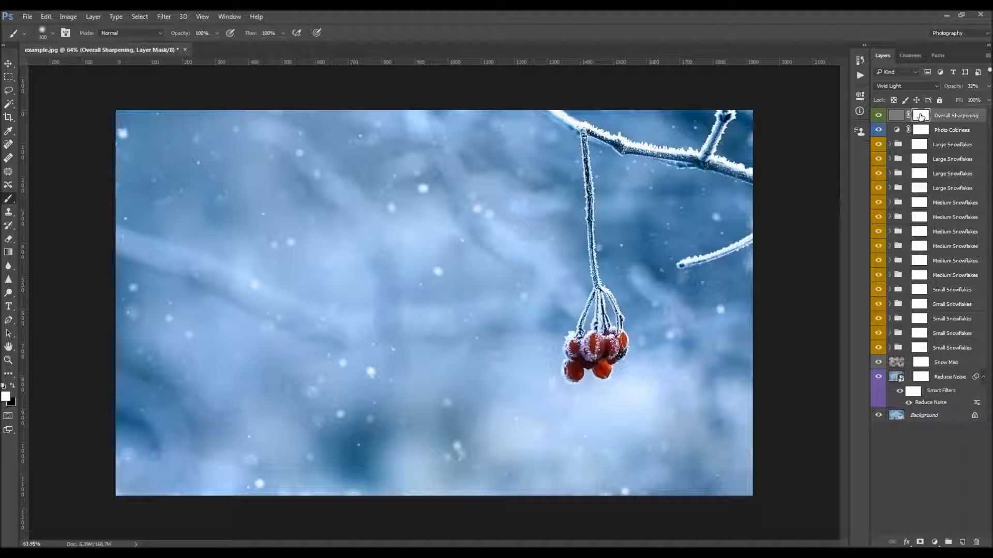
Run the Add Contrast action from the Winter set and switch to the Move tool
{"action": "key", "text": "v"}
{"action": "key", "text": "b"}
{"action": "left_click", "coordinate": [859, 75]}
{"action": "left_click", "coordinate": [806, 185]}
{"action": "left_click", "coordinate": [785, 293]}
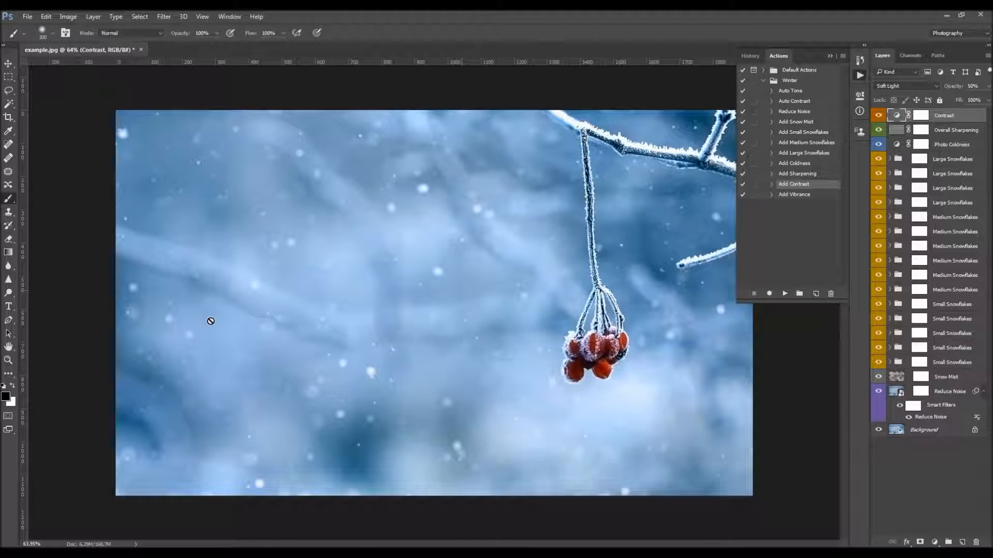
{"action": "key", "text": "v"}
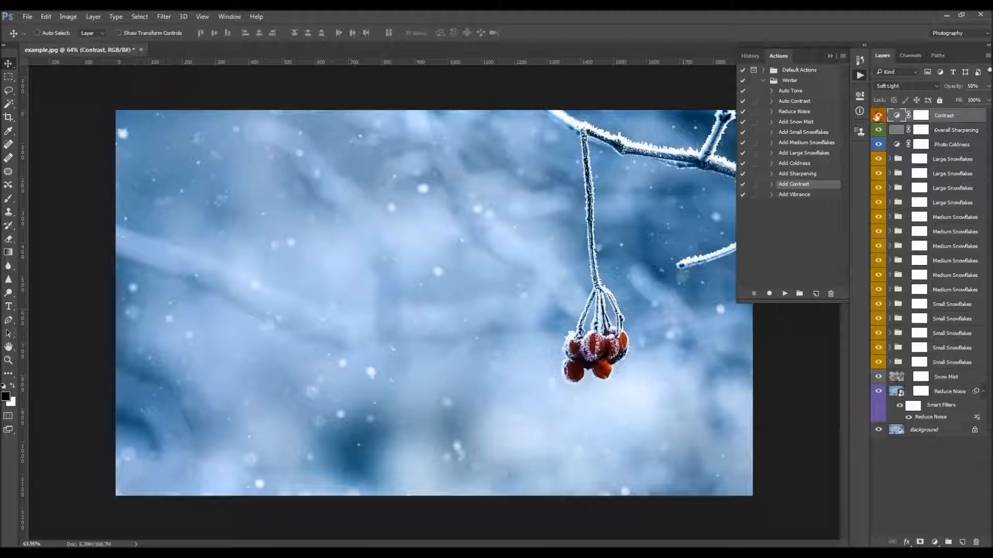
Lower the Contrast layer's opacity to 22% and compare the photo with and without it
{"action": "left_click", "coordinate": [877, 115]}
{"action": "left_click", "coordinate": [877, 114]}
{"action": "left_click", "coordinate": [876, 116]}
{"action": "left_click", "coordinate": [877, 116]}
{"action": "left_click", "coordinate": [876, 115]}
{"action": "left_click_drag", "start_coordinate": [962, 88], "coordinate": [818, 102]}
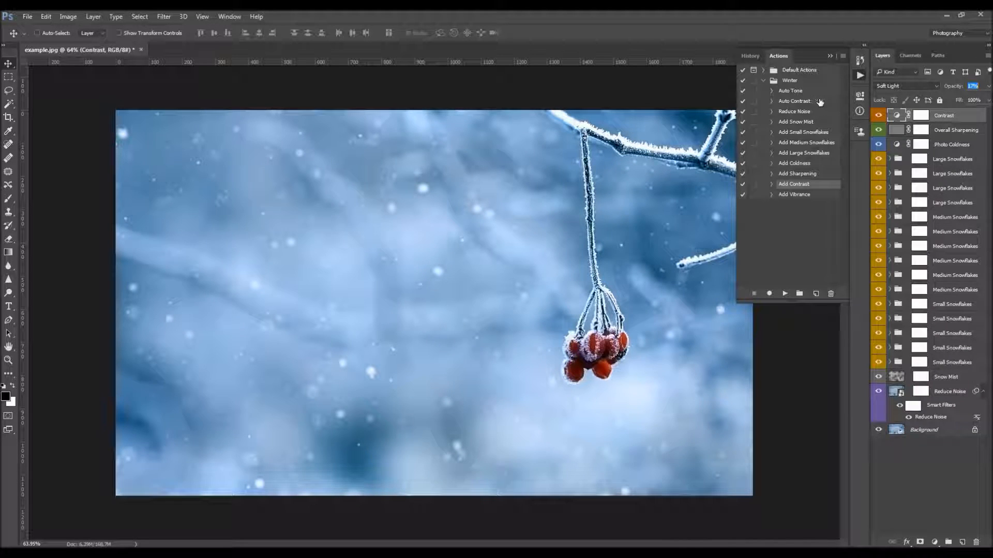
{"action": "left_click", "coordinate": [878, 116]}
{"action": "left_click", "coordinate": [878, 116]}
Run the Add Vibrance action from the Winter set and fine-tune the vibrance and saturation of its adjustment layer
{"action": "left_click", "coordinate": [804, 195]}
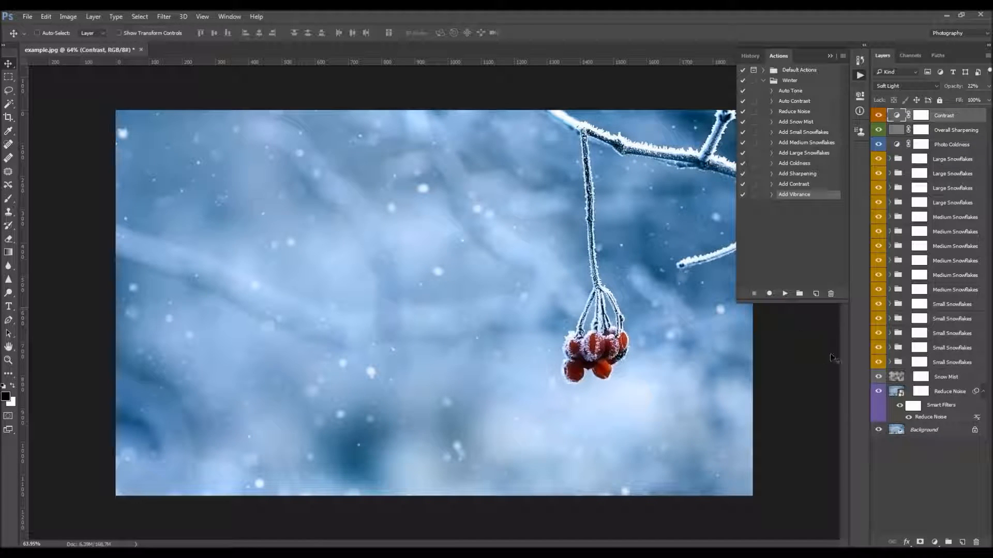
{"action": "left_click", "coordinate": [785, 294]}
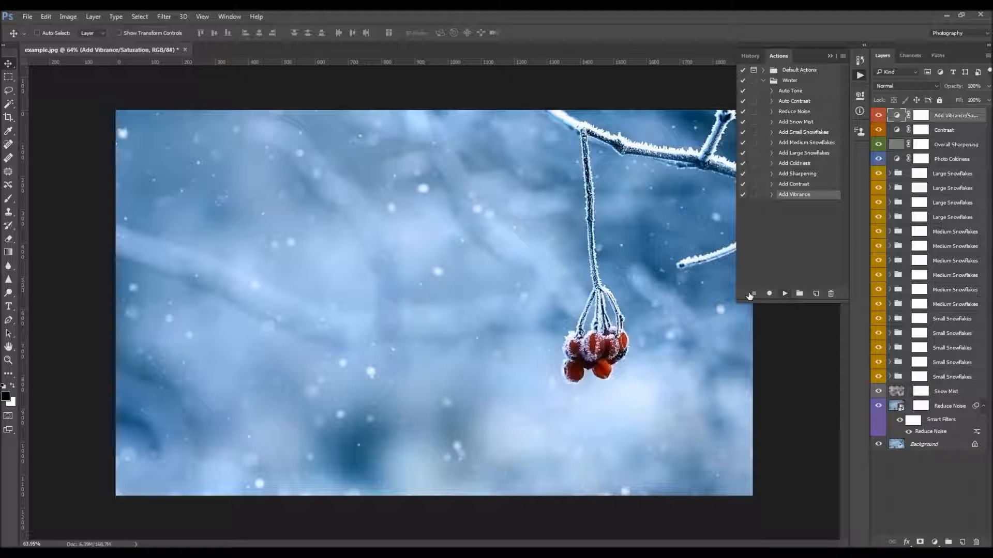
{"action": "left_click", "coordinate": [897, 115]}
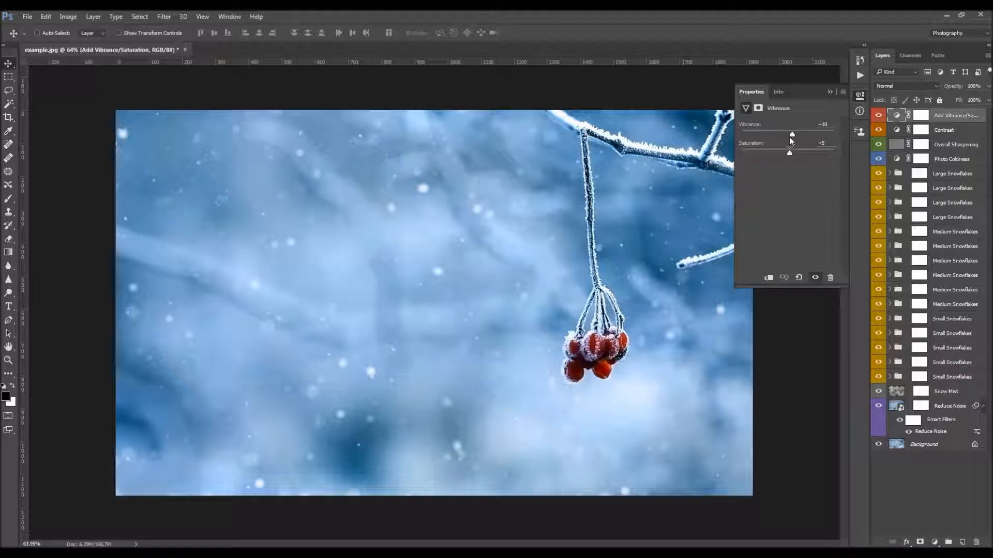
{"action": "left_click_drag", "start_coordinate": [796, 133], "coordinate": [797, 134]}
{"action": "left_click_drag", "start_coordinate": [791, 154], "coordinate": [789, 154]}
{"action": "left_click", "coordinate": [829, 92]}
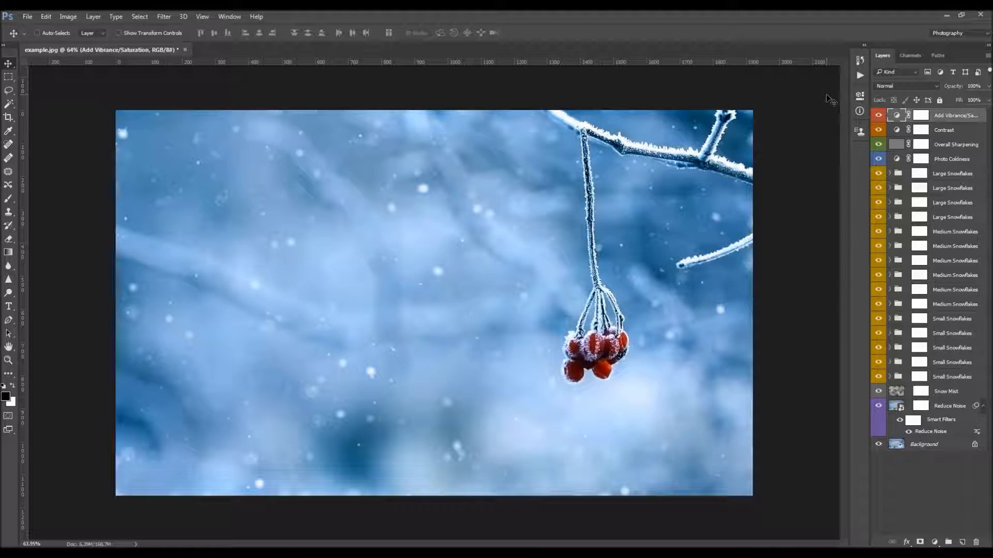
Duplicate the Background layer, move the copy above all other layers and hide it to compare the original with the edited photo
{"action": "left_click", "coordinate": [960, 408], "text": "shift"}
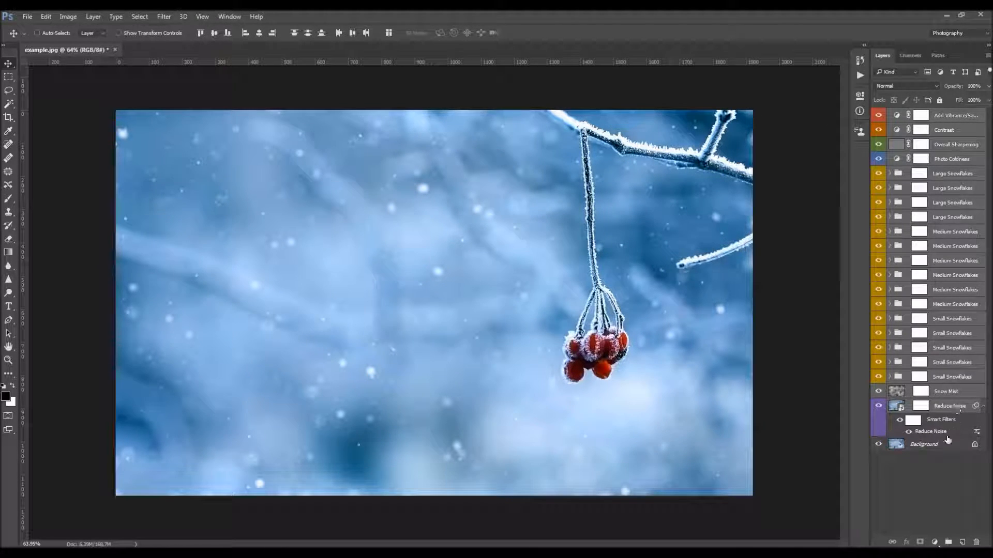
{"action": "left_click", "coordinate": [942, 448]}
{"action": "key", "text": "ctrl+j"}
{"action": "left_click_drag", "start_coordinate": [944, 445], "coordinate": [944, 115]}
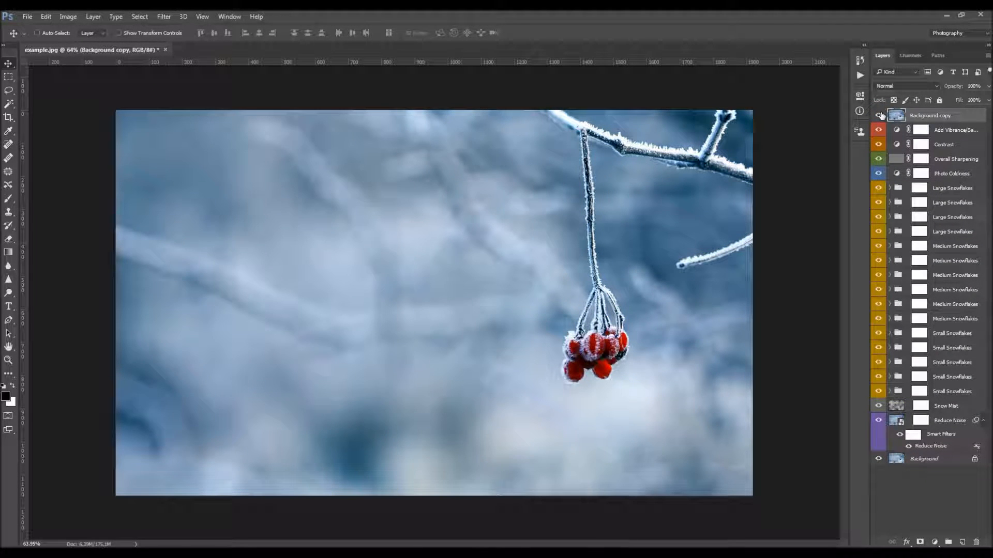
{"action": "left_click", "coordinate": [880, 115]}
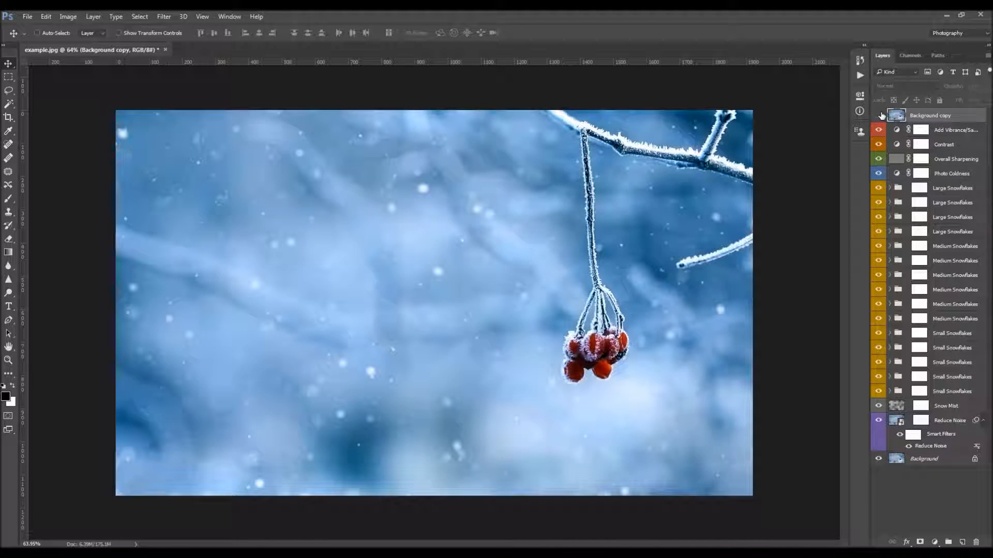